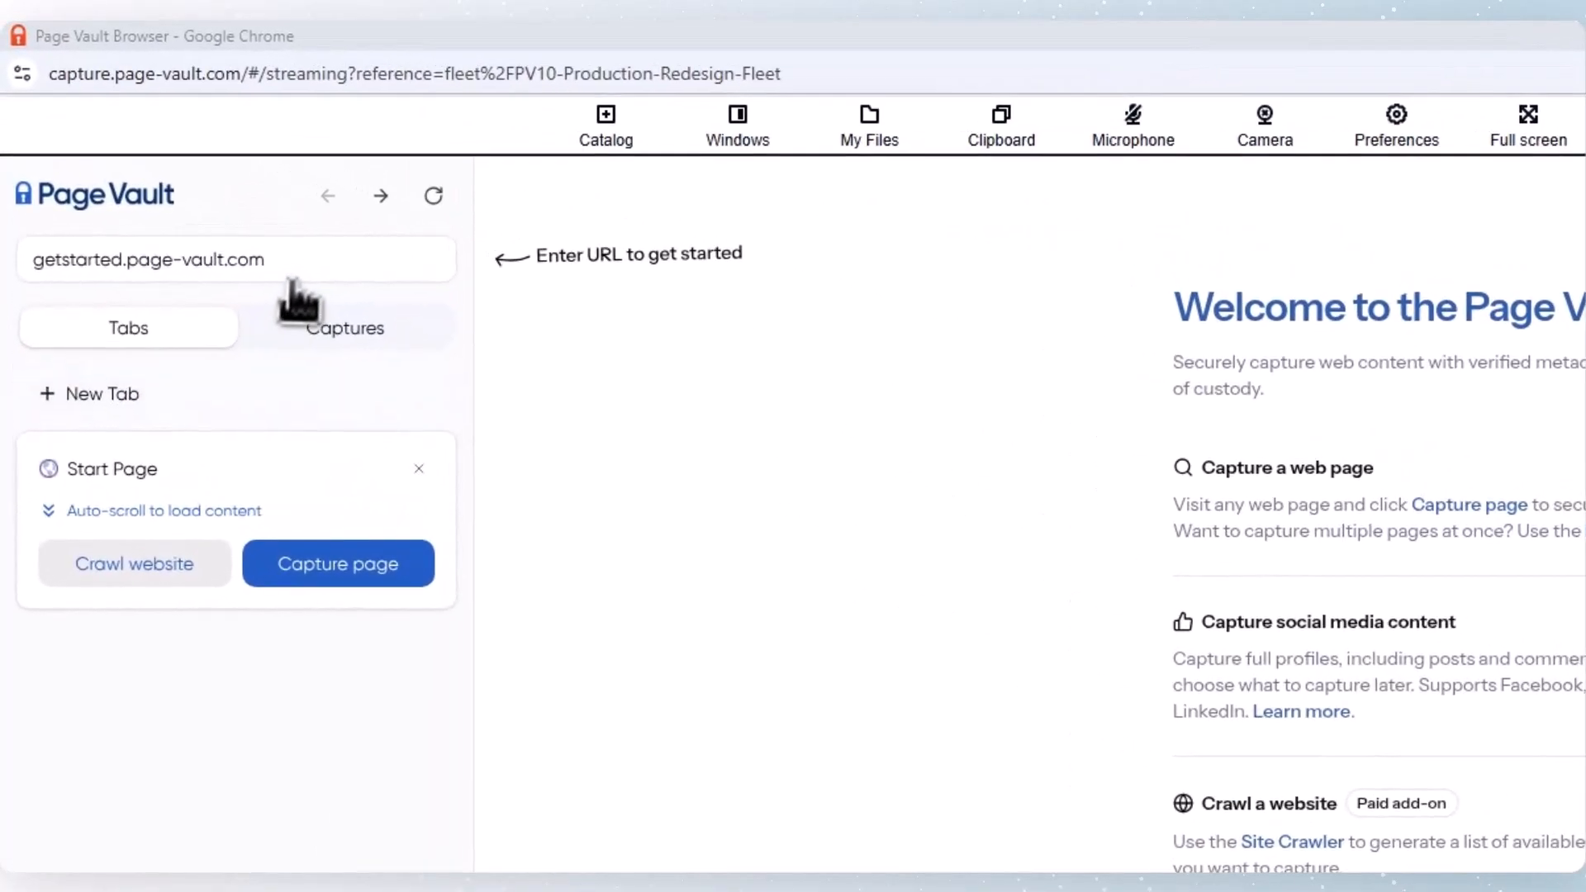
left_click(299, 268)
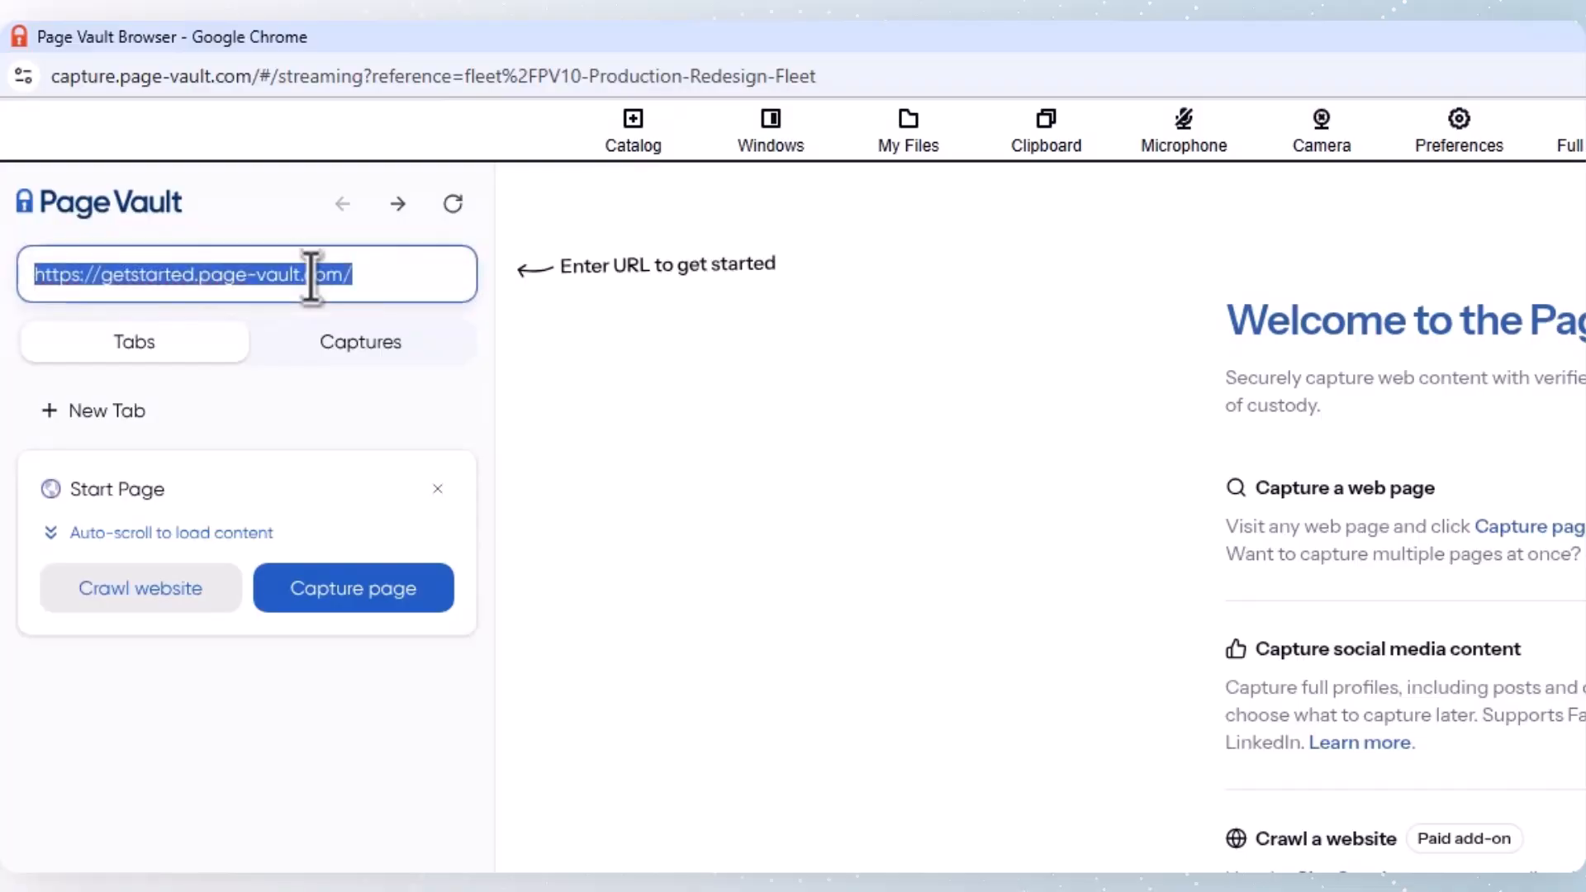
type("https://www.haribo.com/en-us")
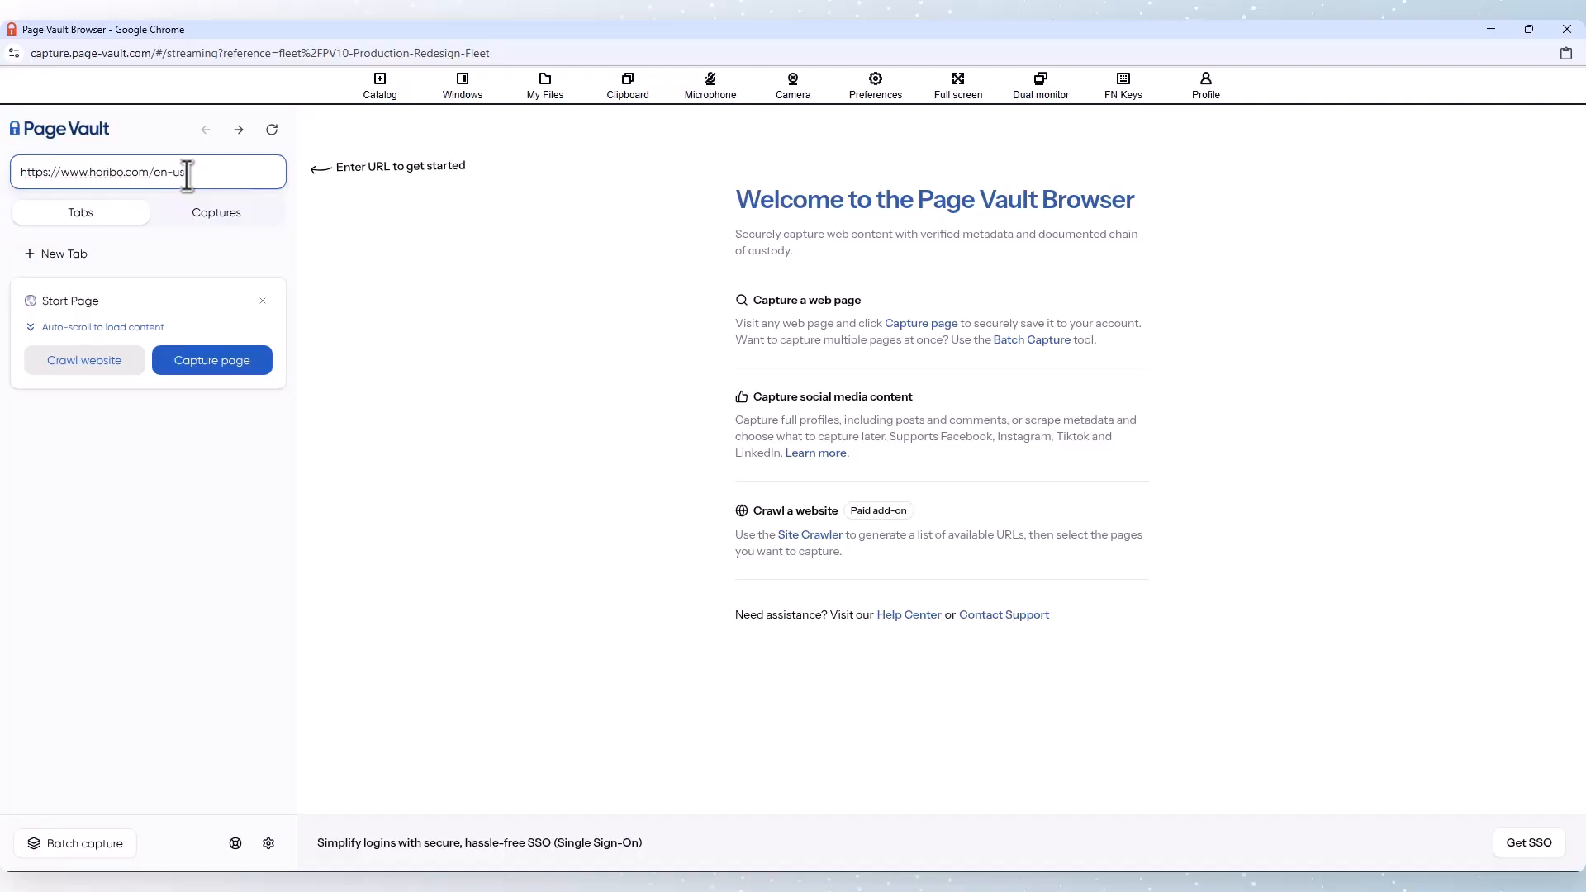
key("Return")
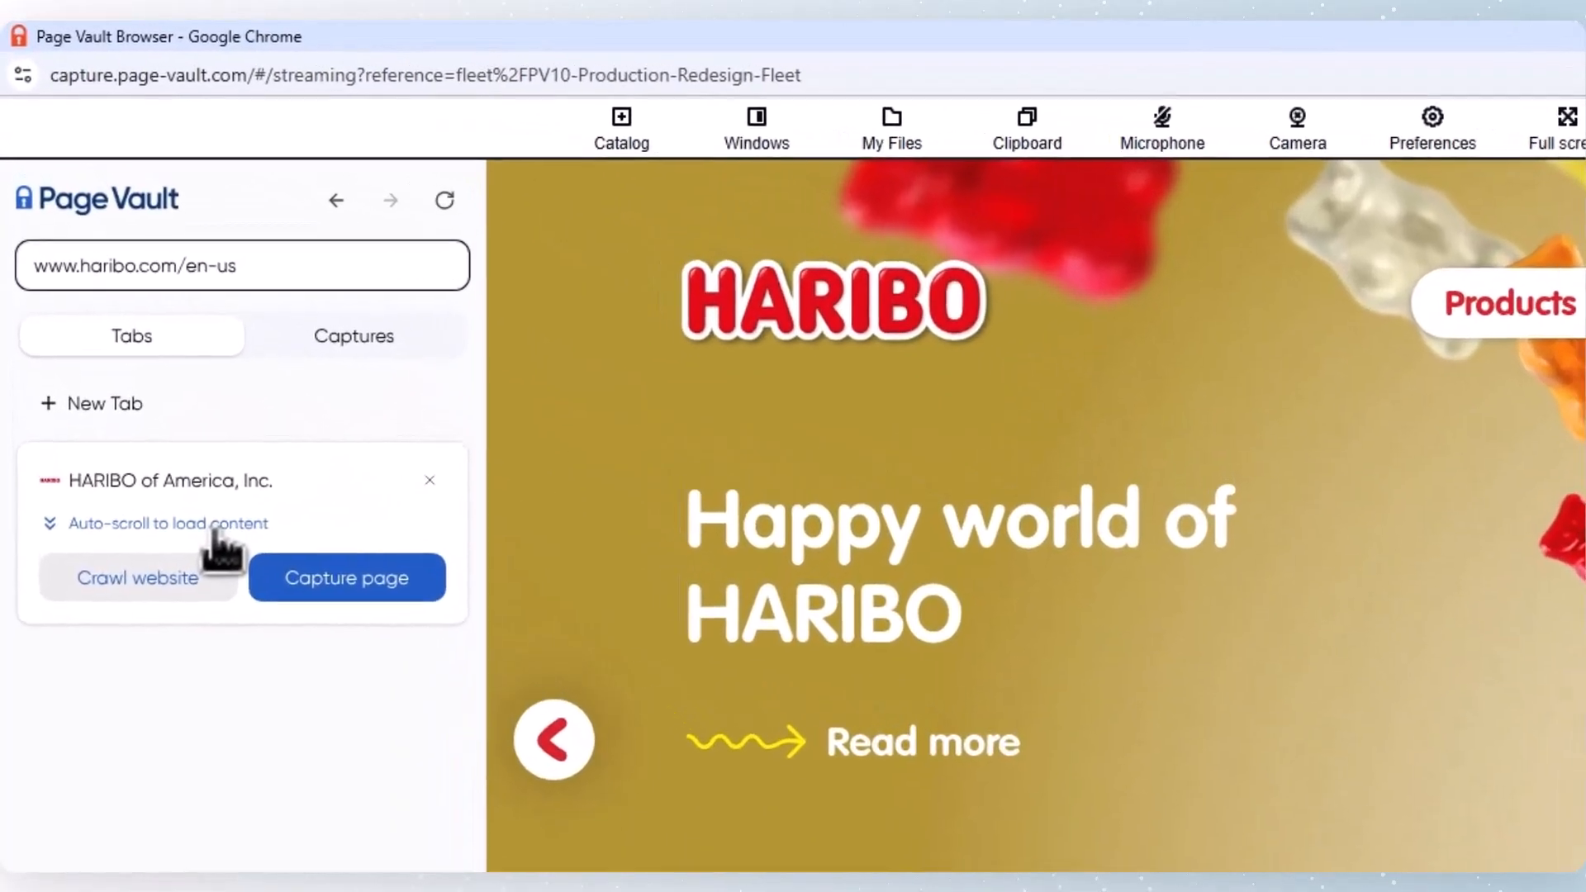
left_click(130, 328)
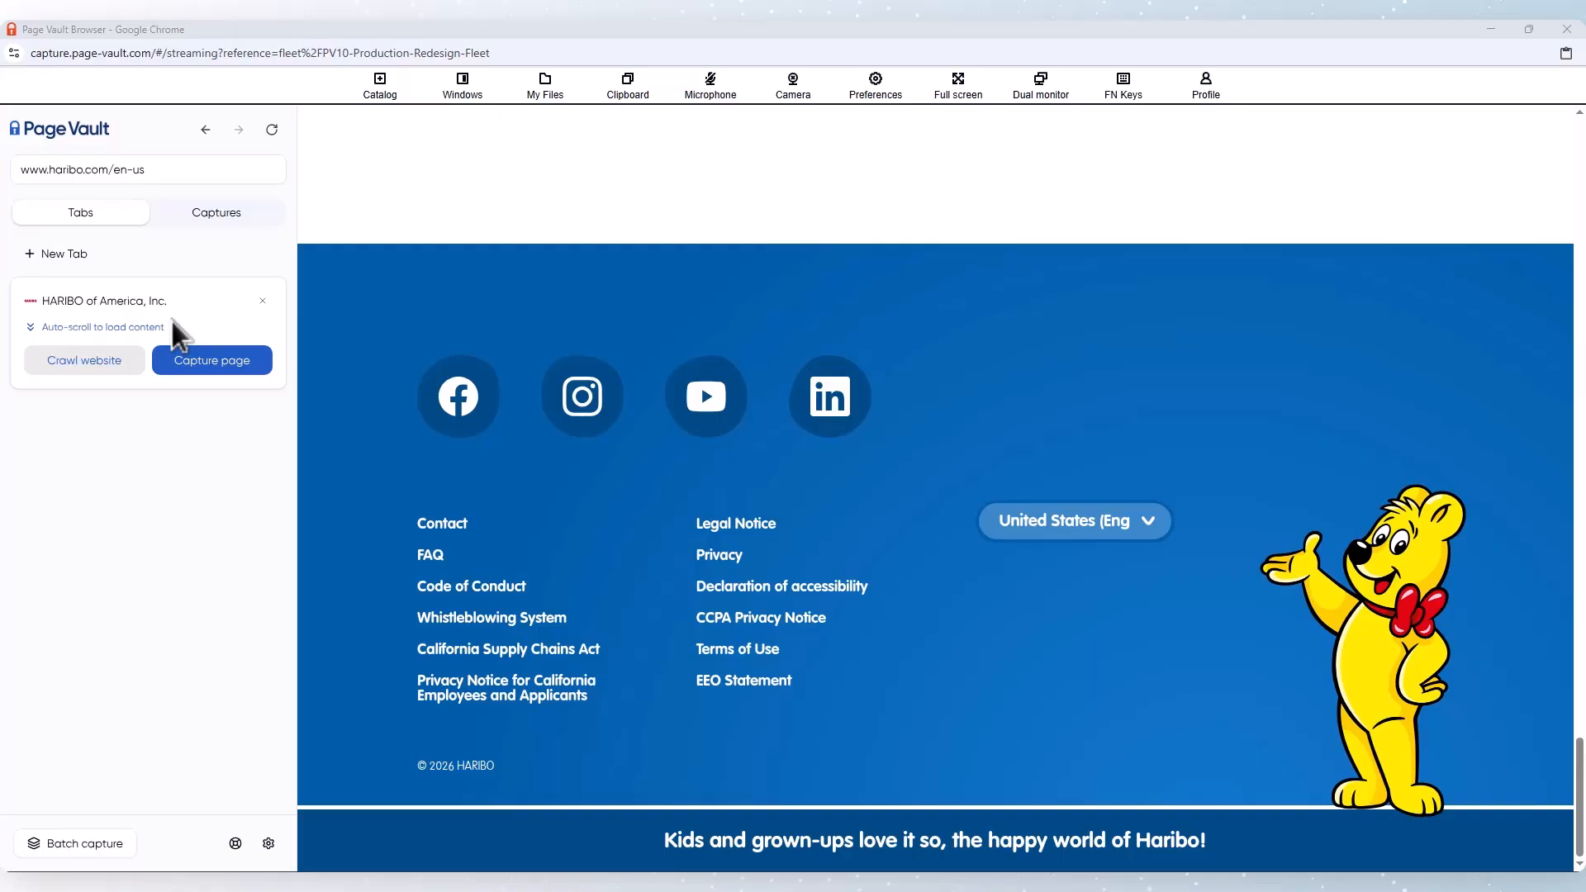
Step: Set up a Haribo page capture with the Full page type, video capture enabled and advanced capture options shown
left_click(202, 363)
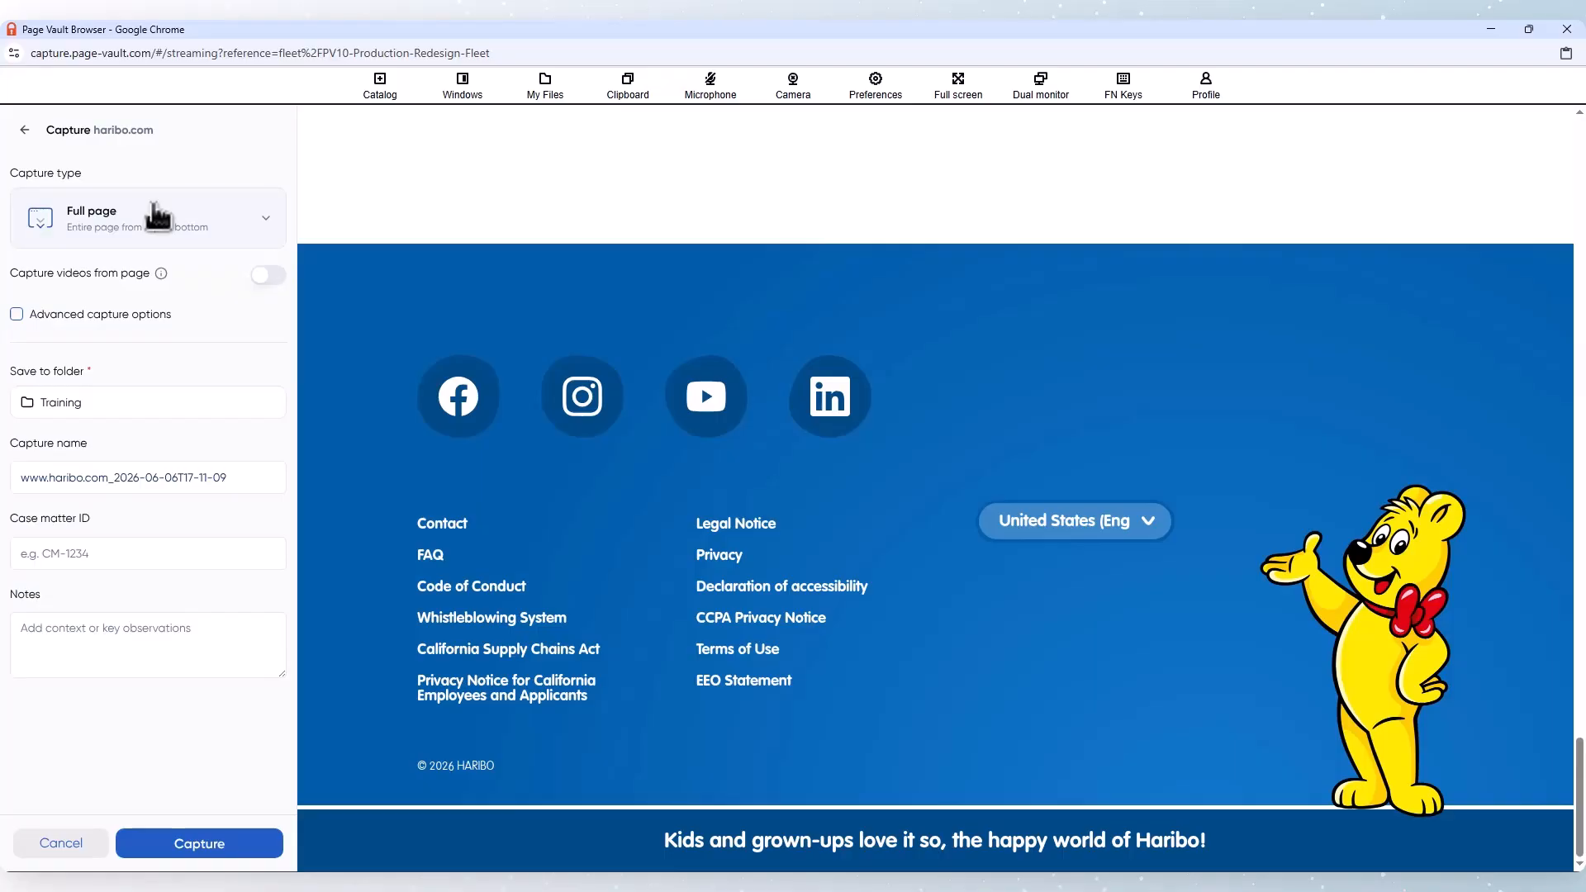
left_click(158, 216)
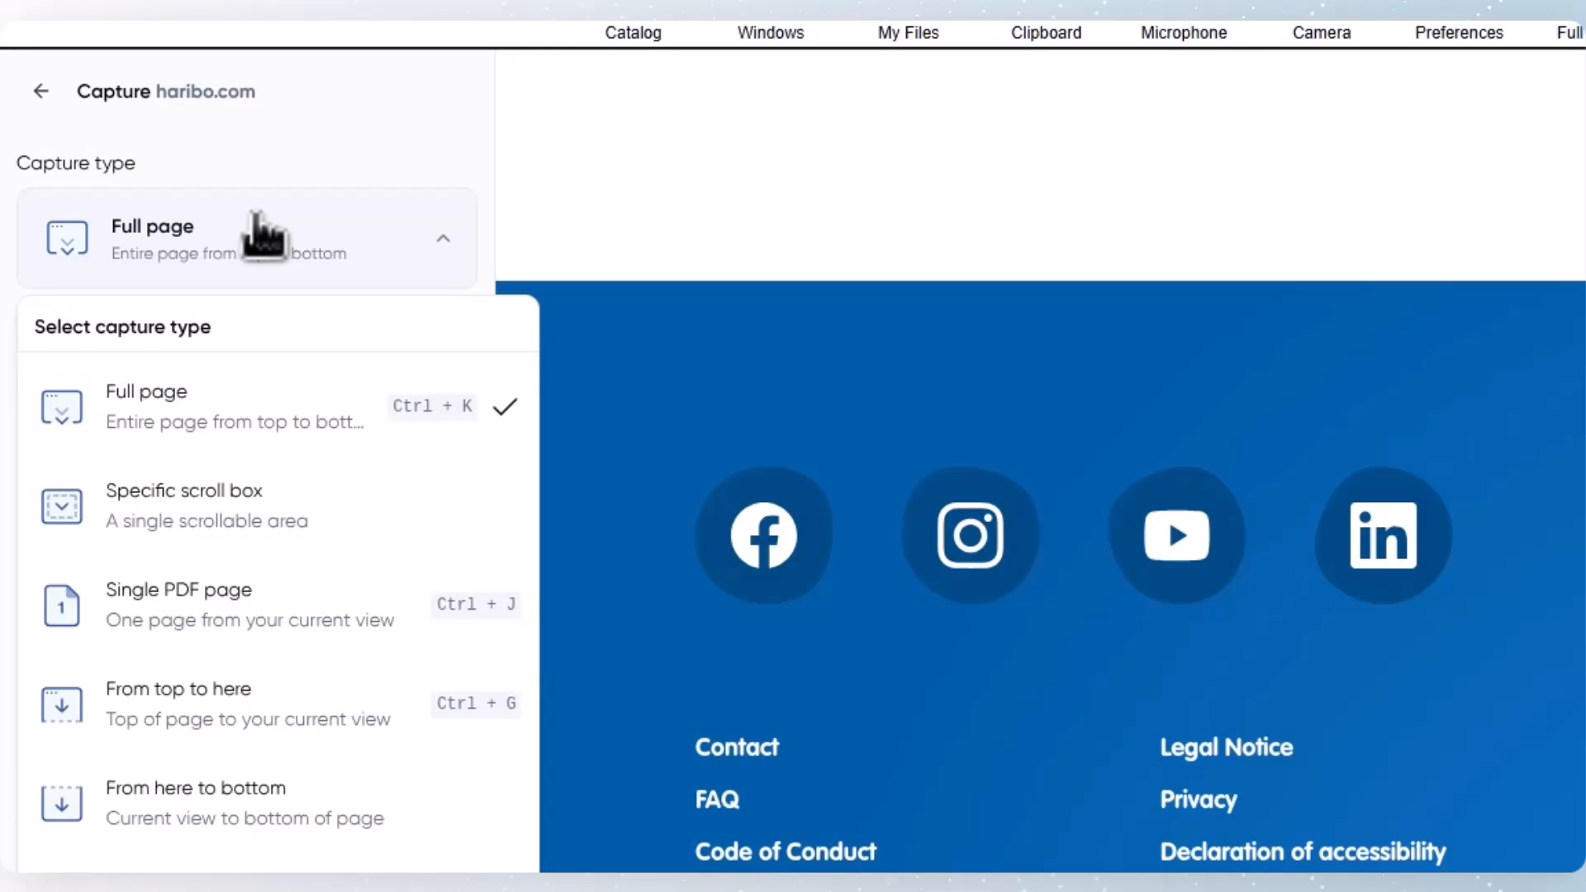
left_click(261, 231)
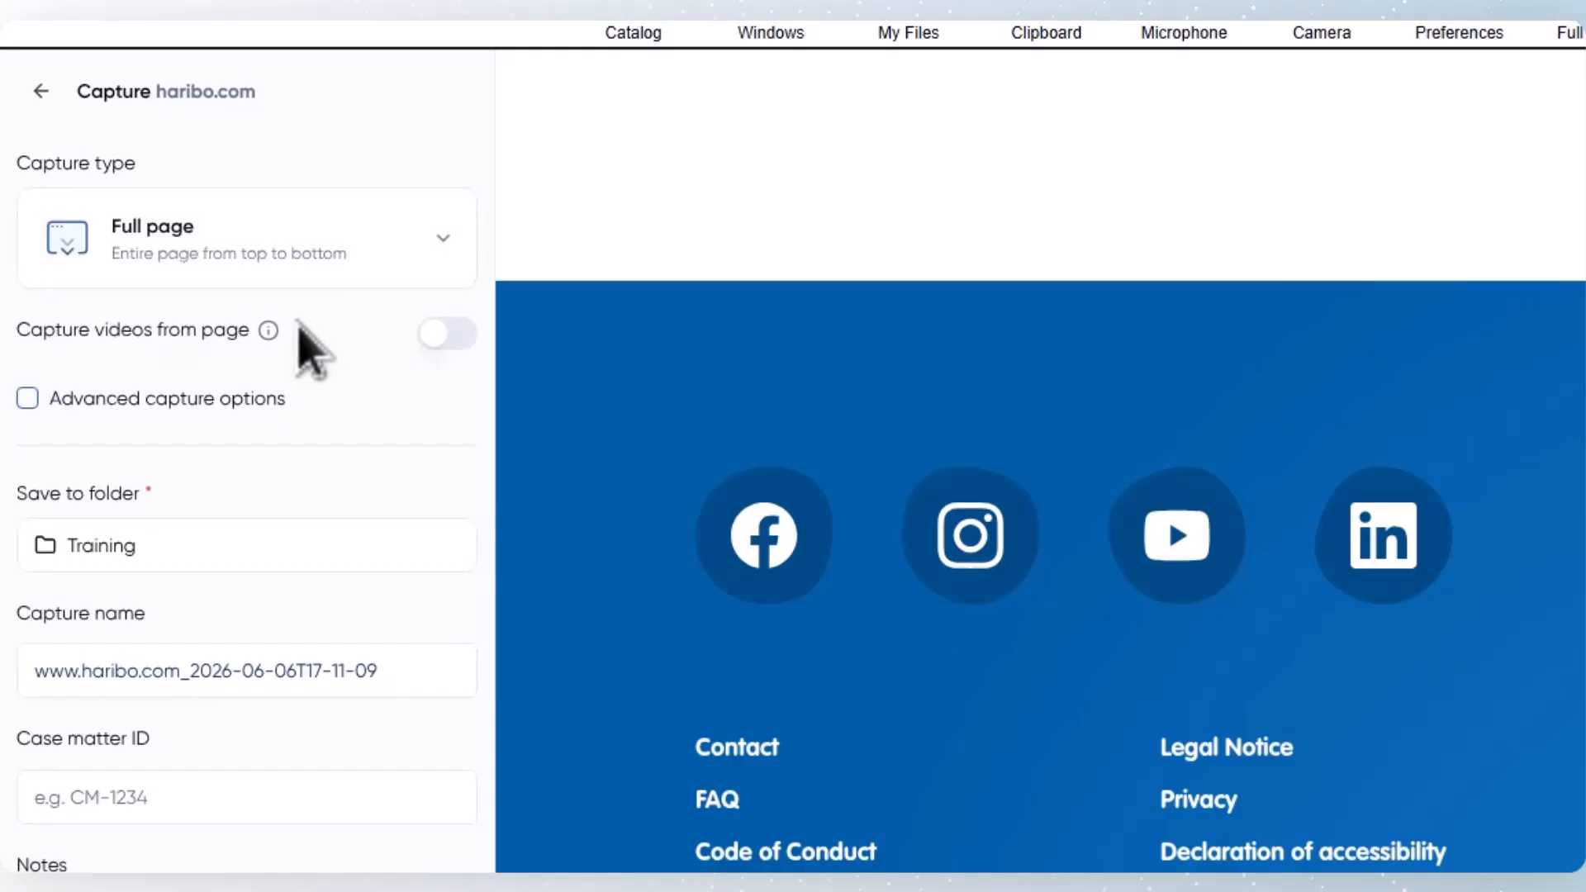
left_click(428, 336)
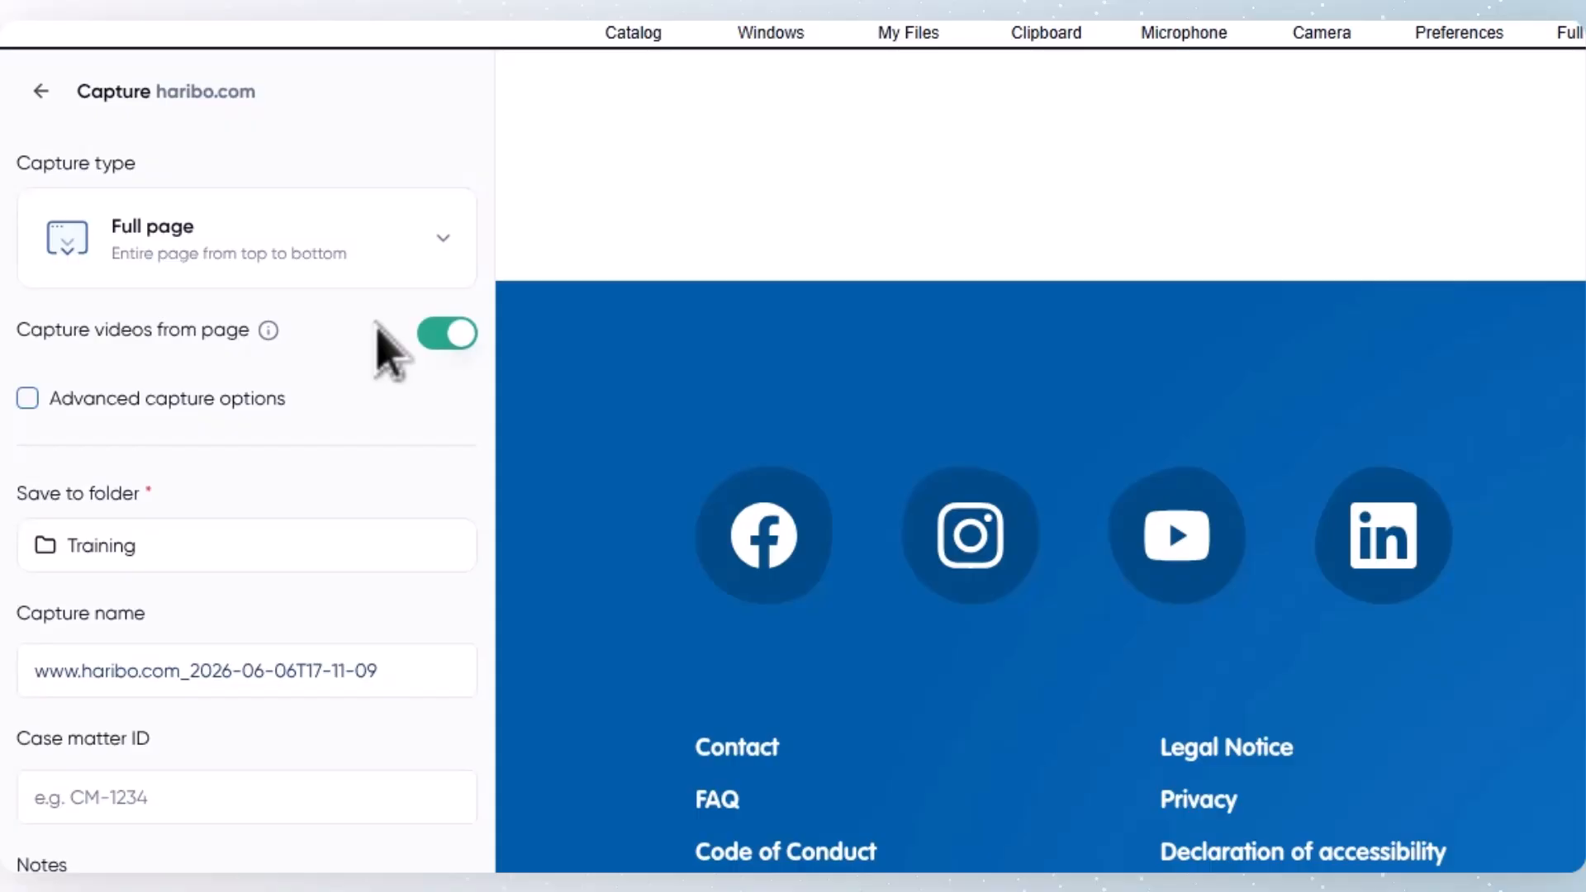
left_click(28, 399)
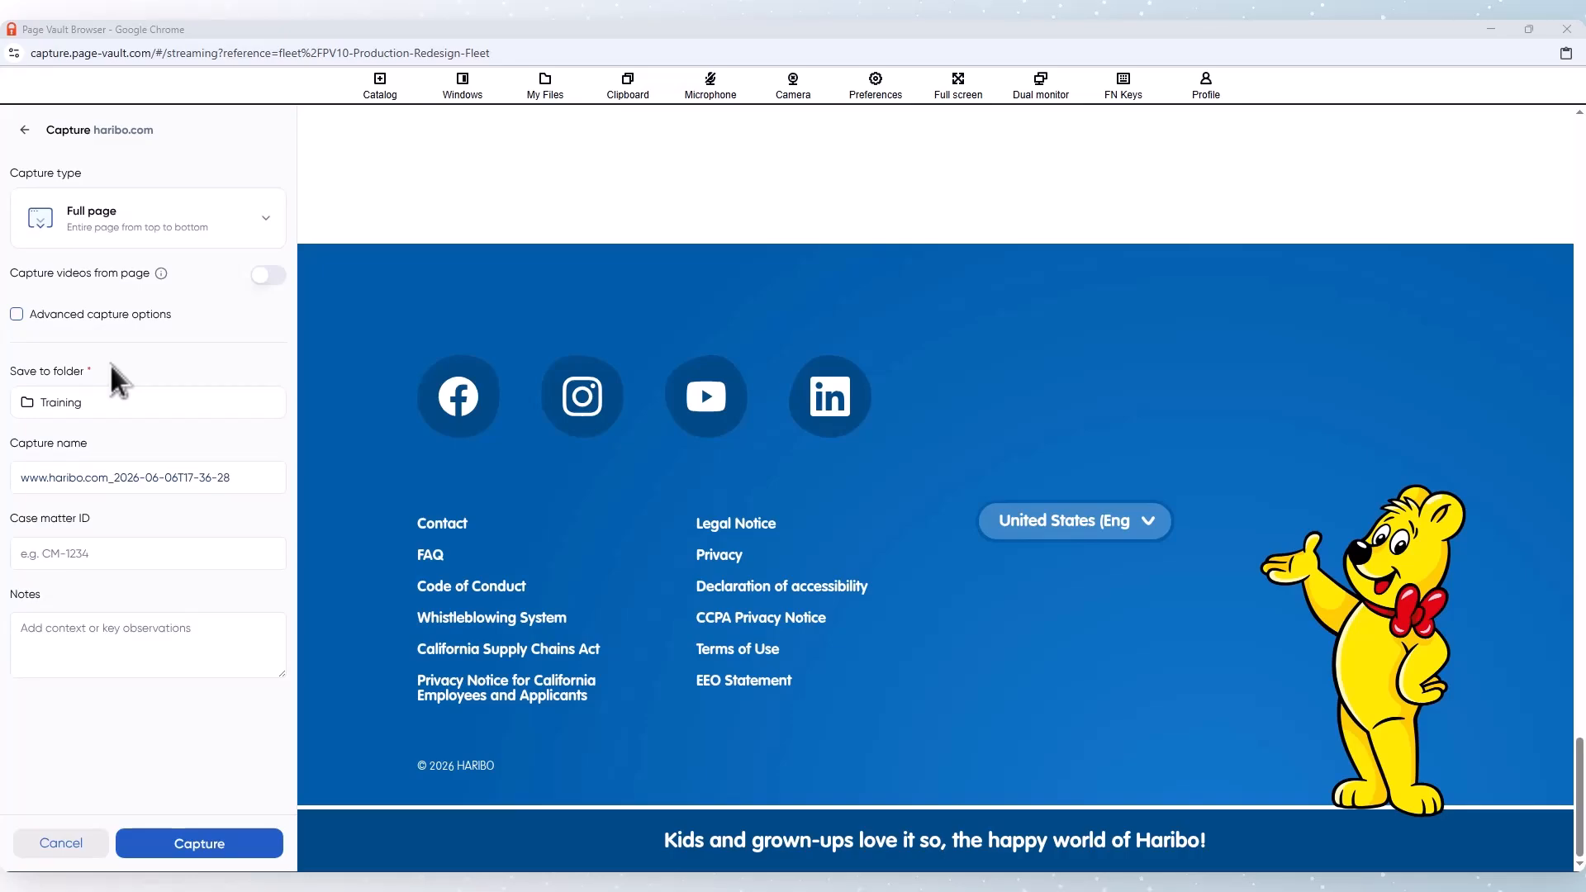
Step: Set the capture's save folder to Haribo inside Standard Captures
left_click(113, 411)
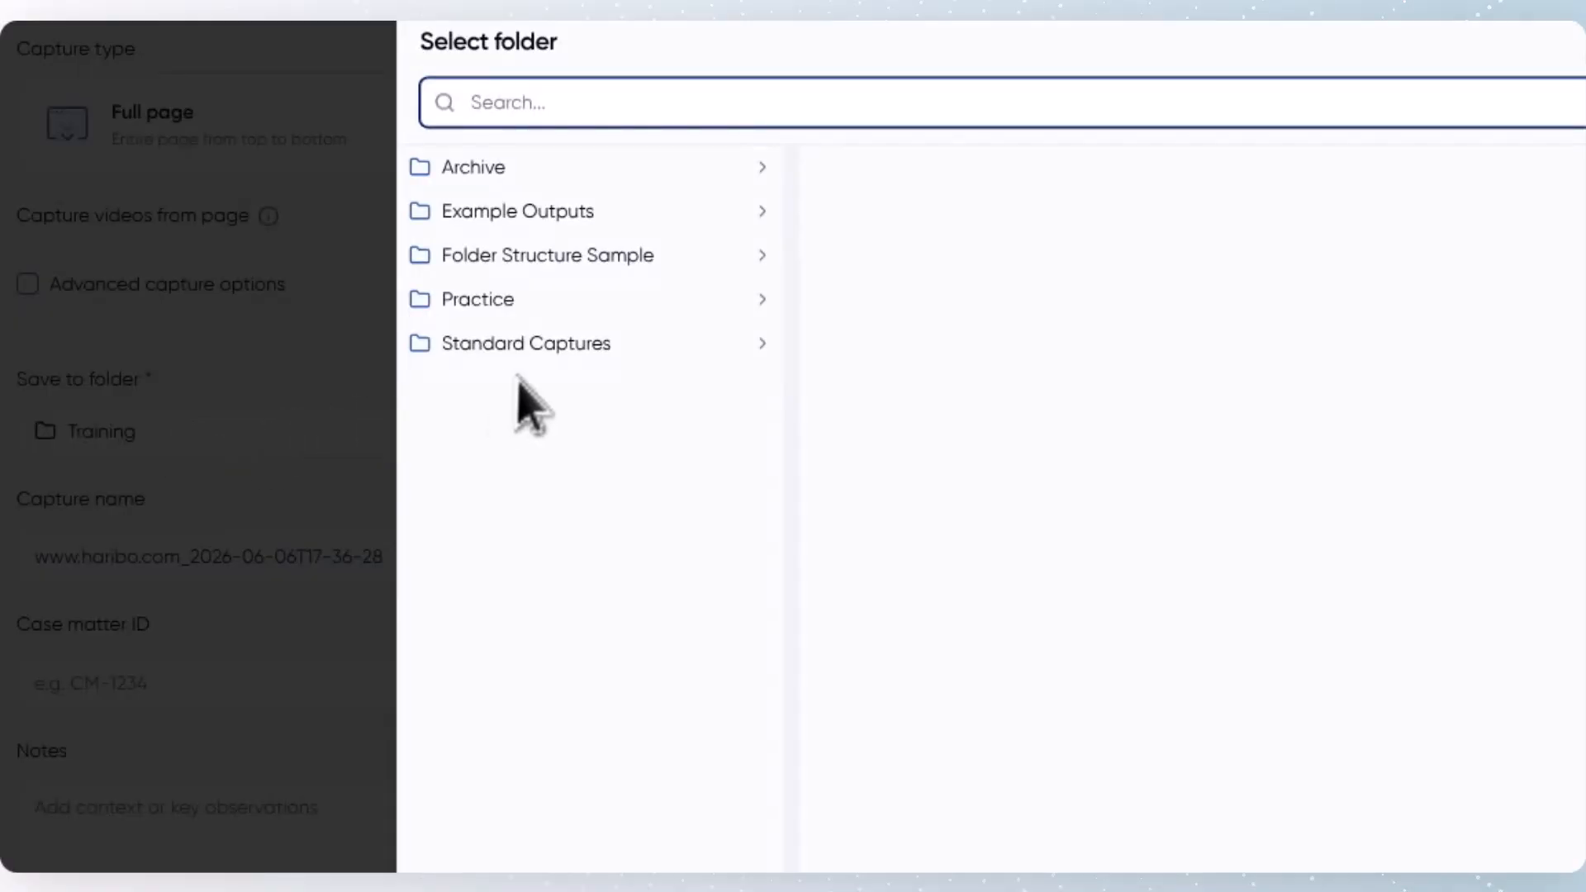
left_click(542, 350)
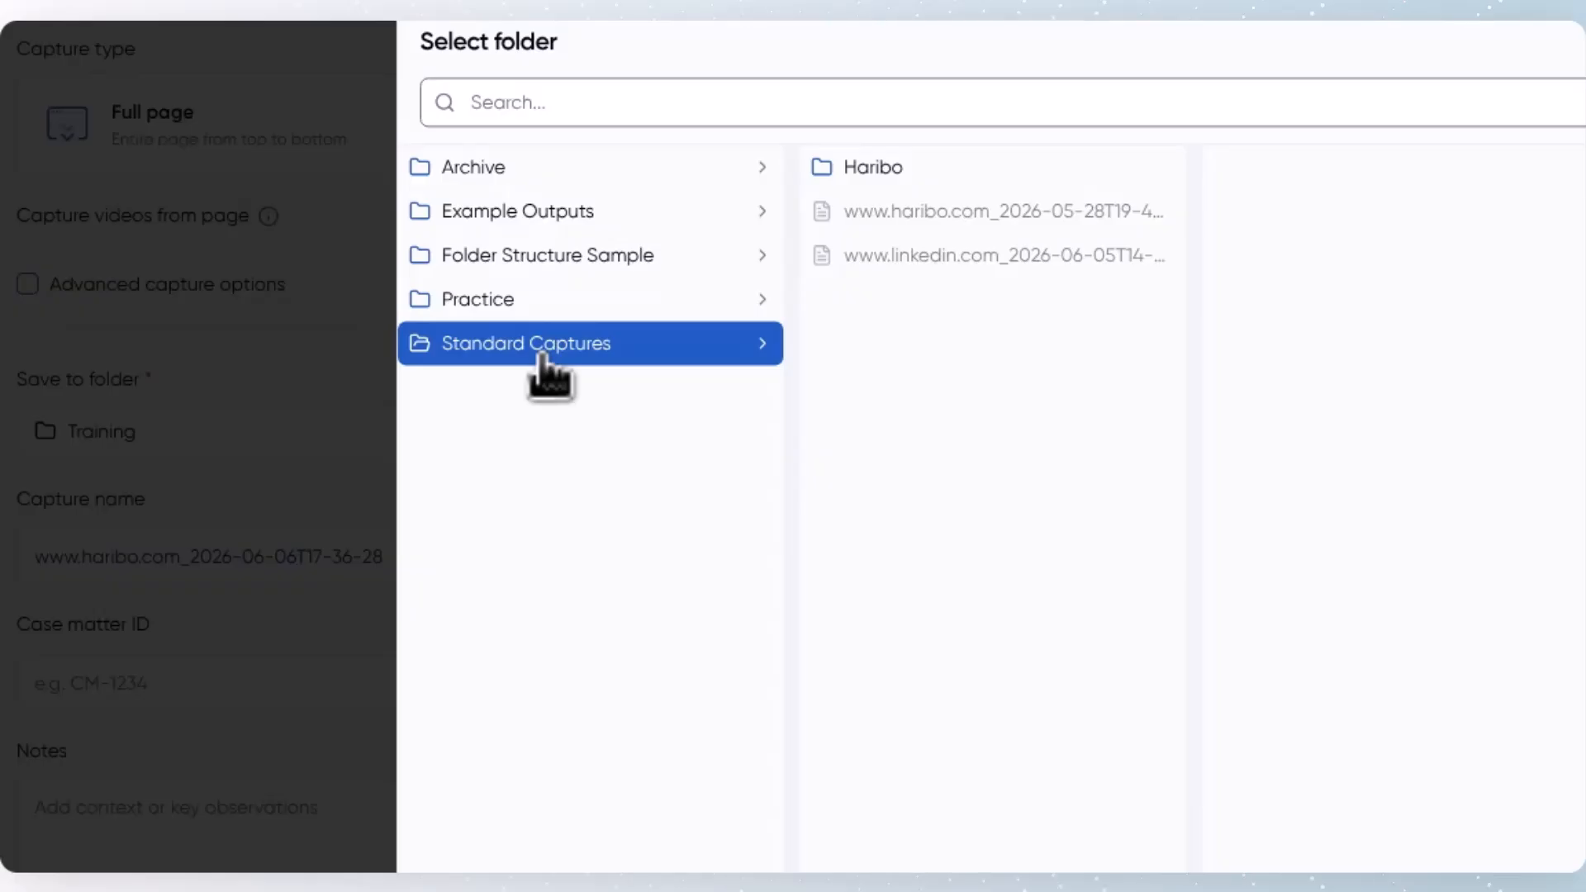
left_click(890, 173)
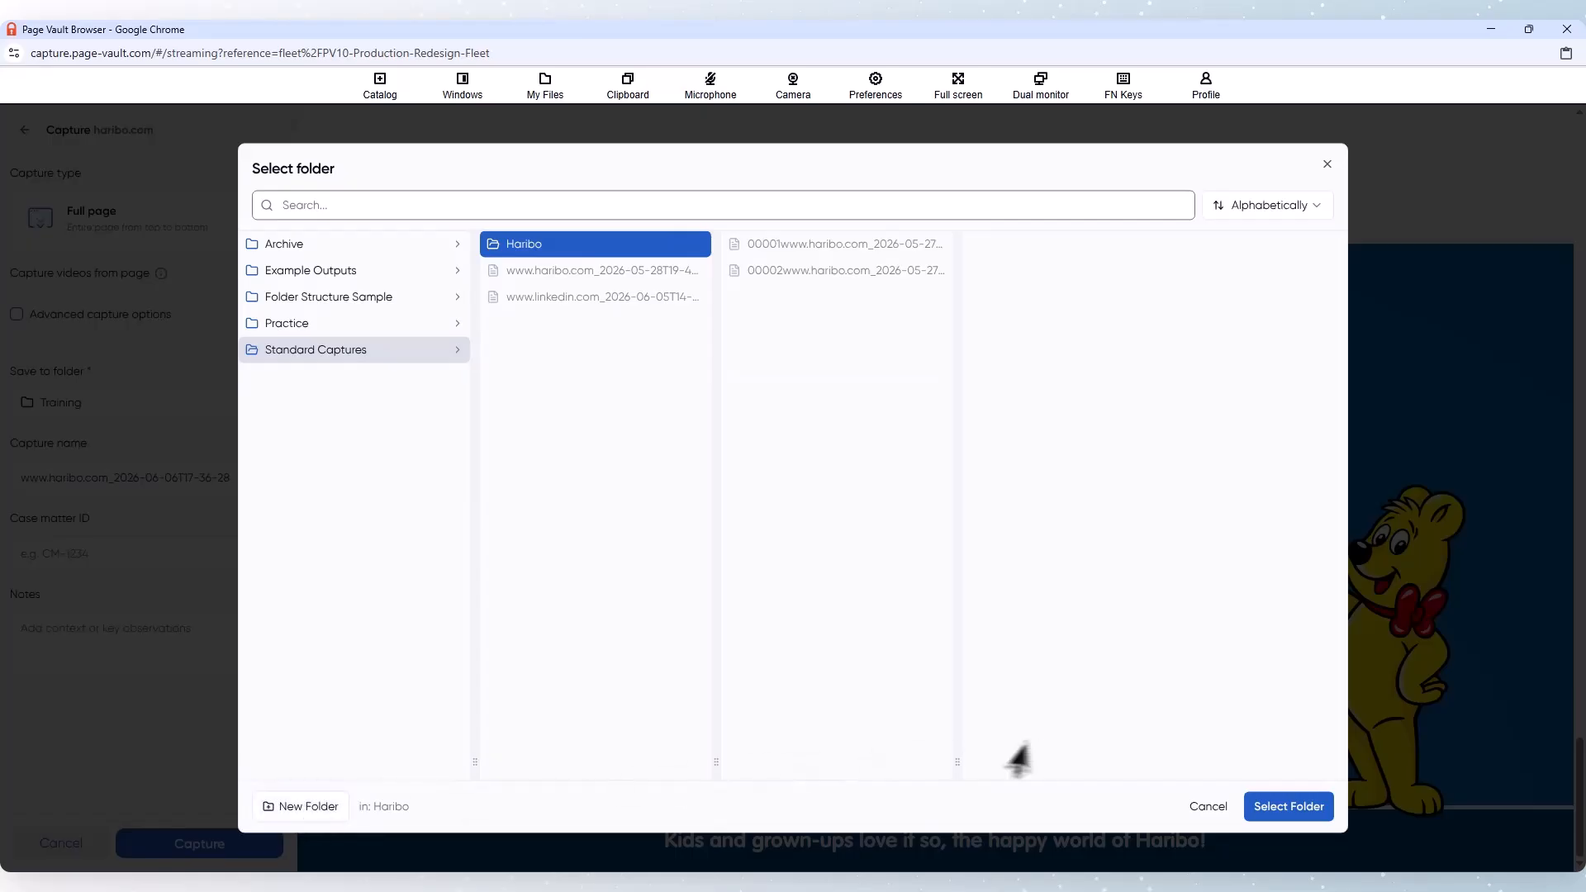
left_click(1288, 809)
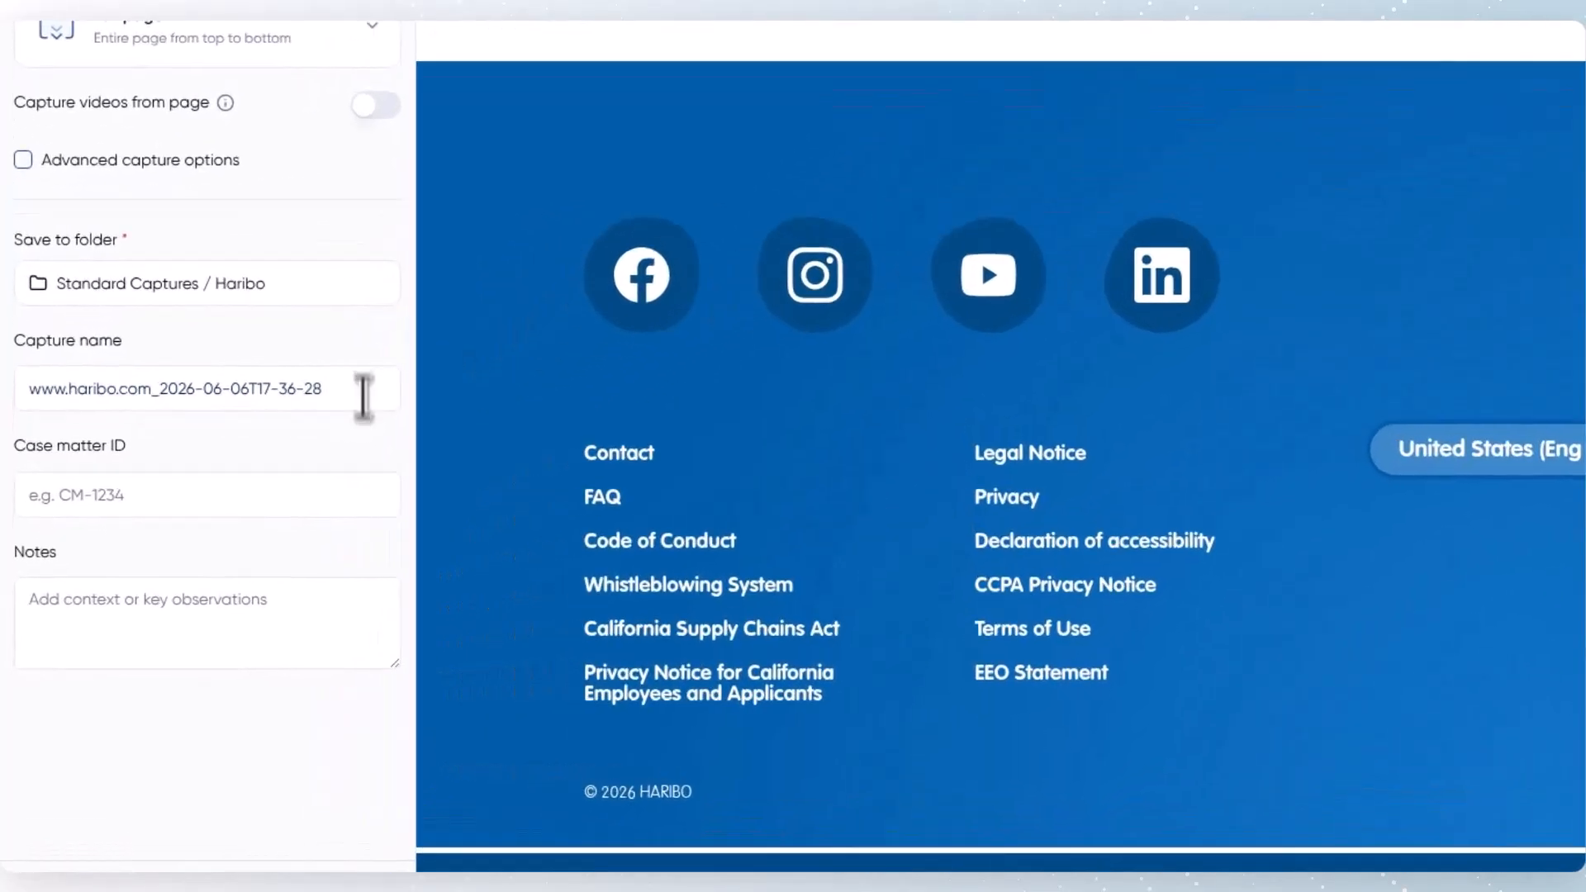
Step: Run the Haribo page capture with the default name and no notes, and close the finished capture's summary
left_click(326, 484)
left_click(324, 604)
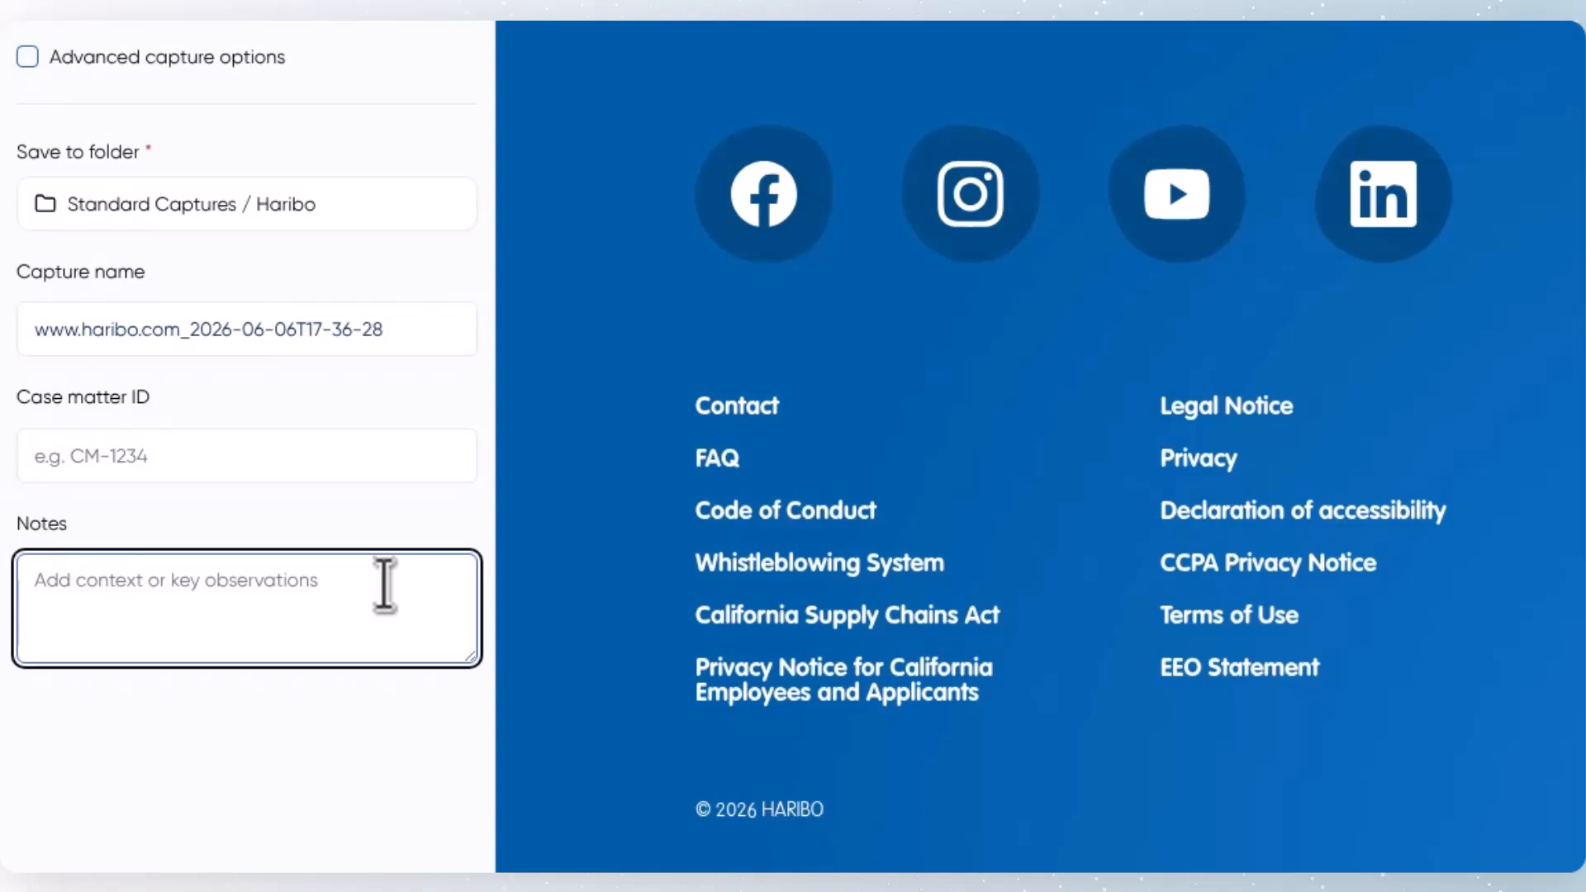
left_click(365, 836)
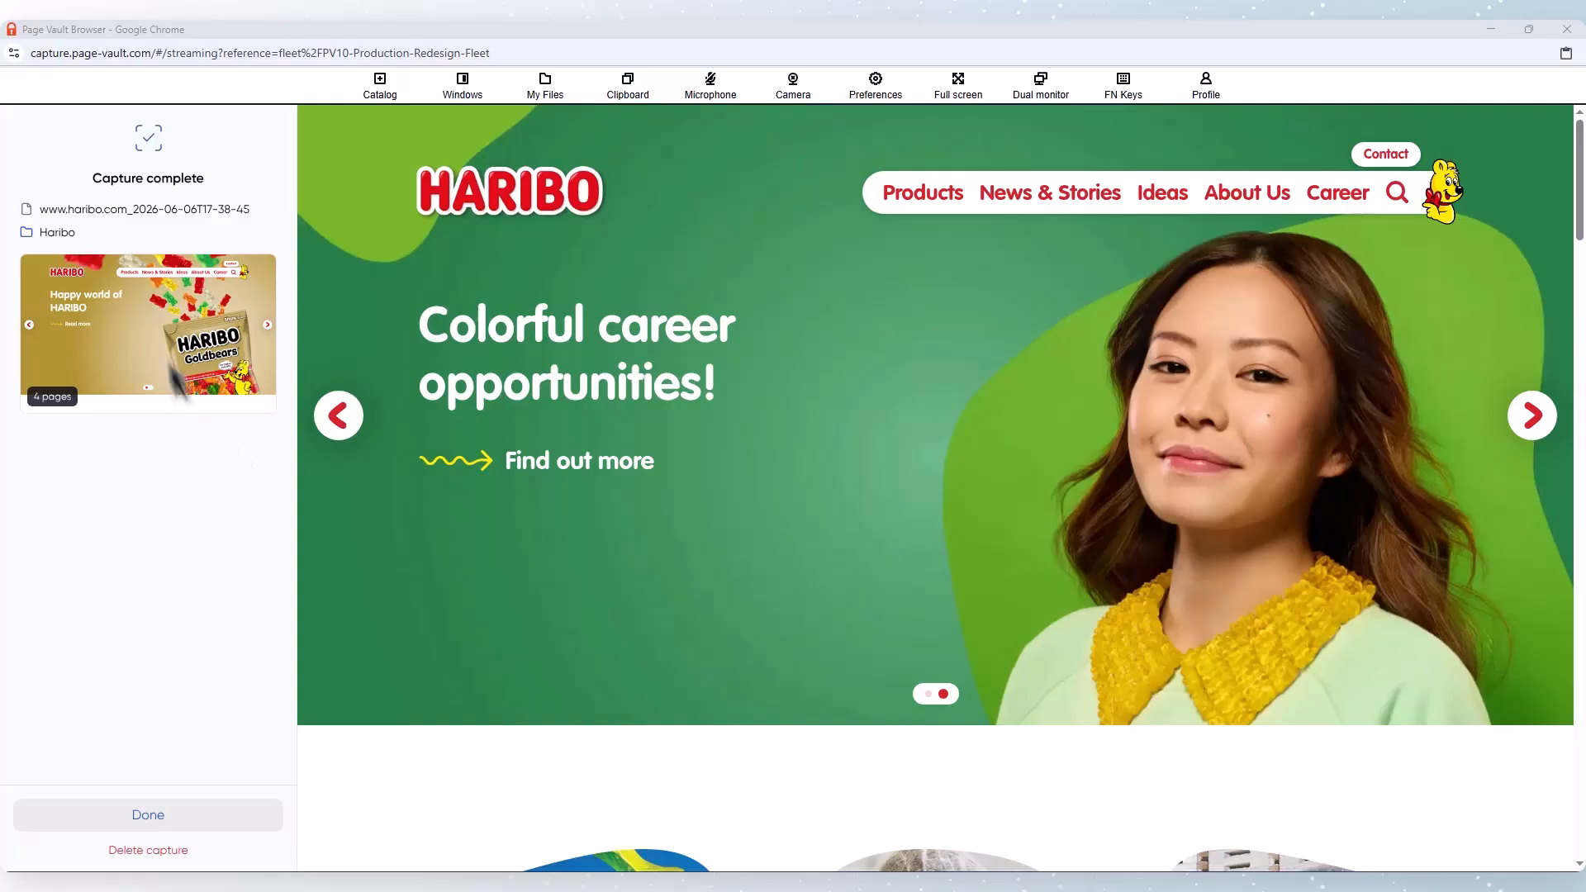
mouse_move(152, 339)
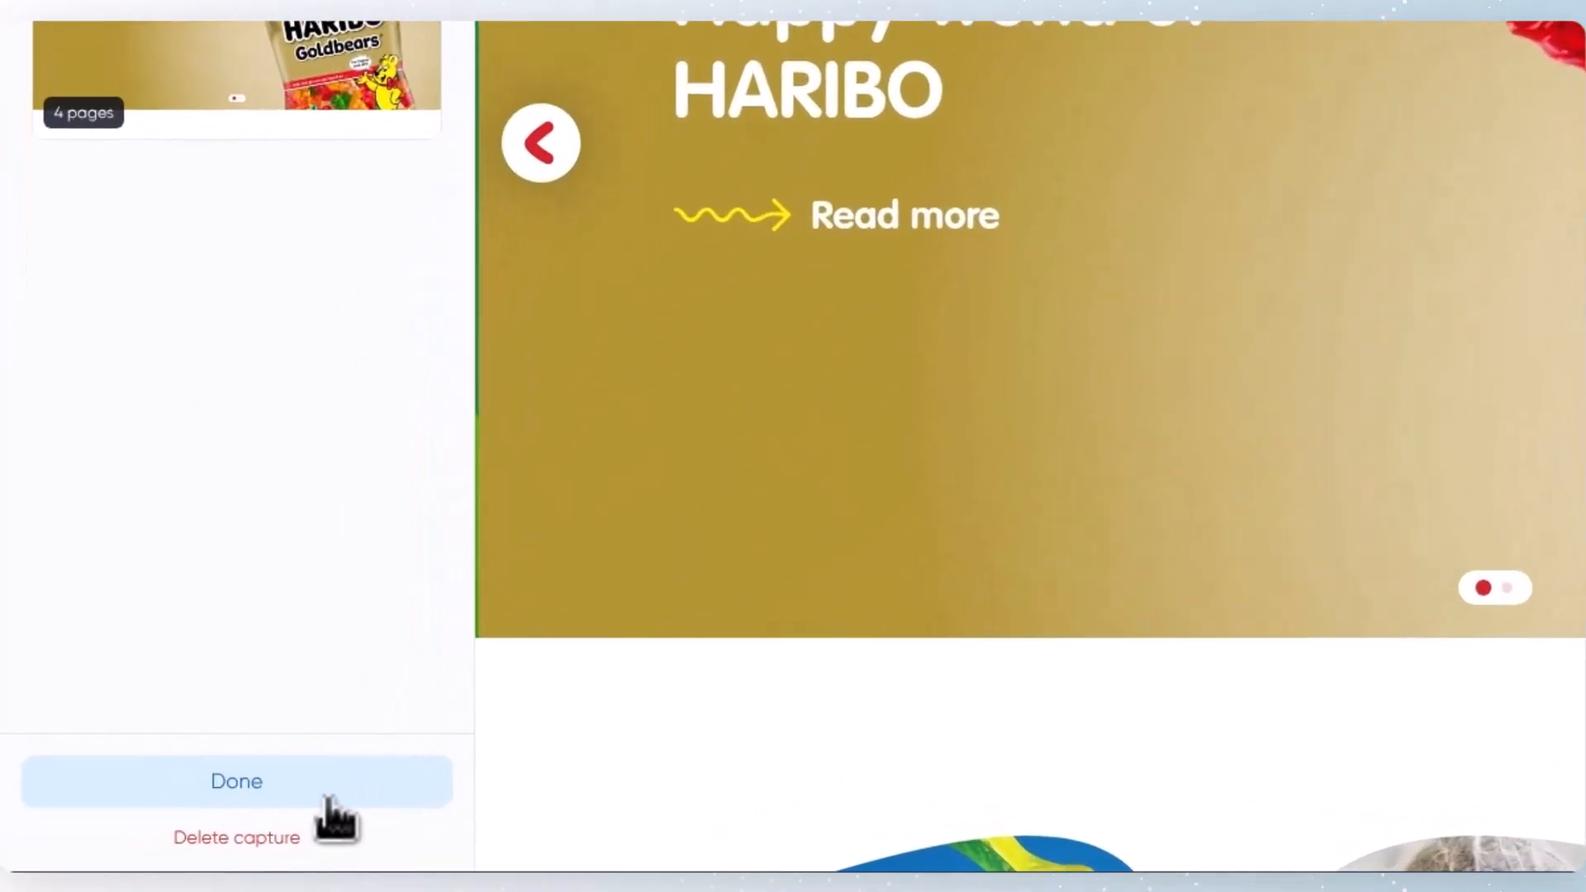
left_click(329, 800)
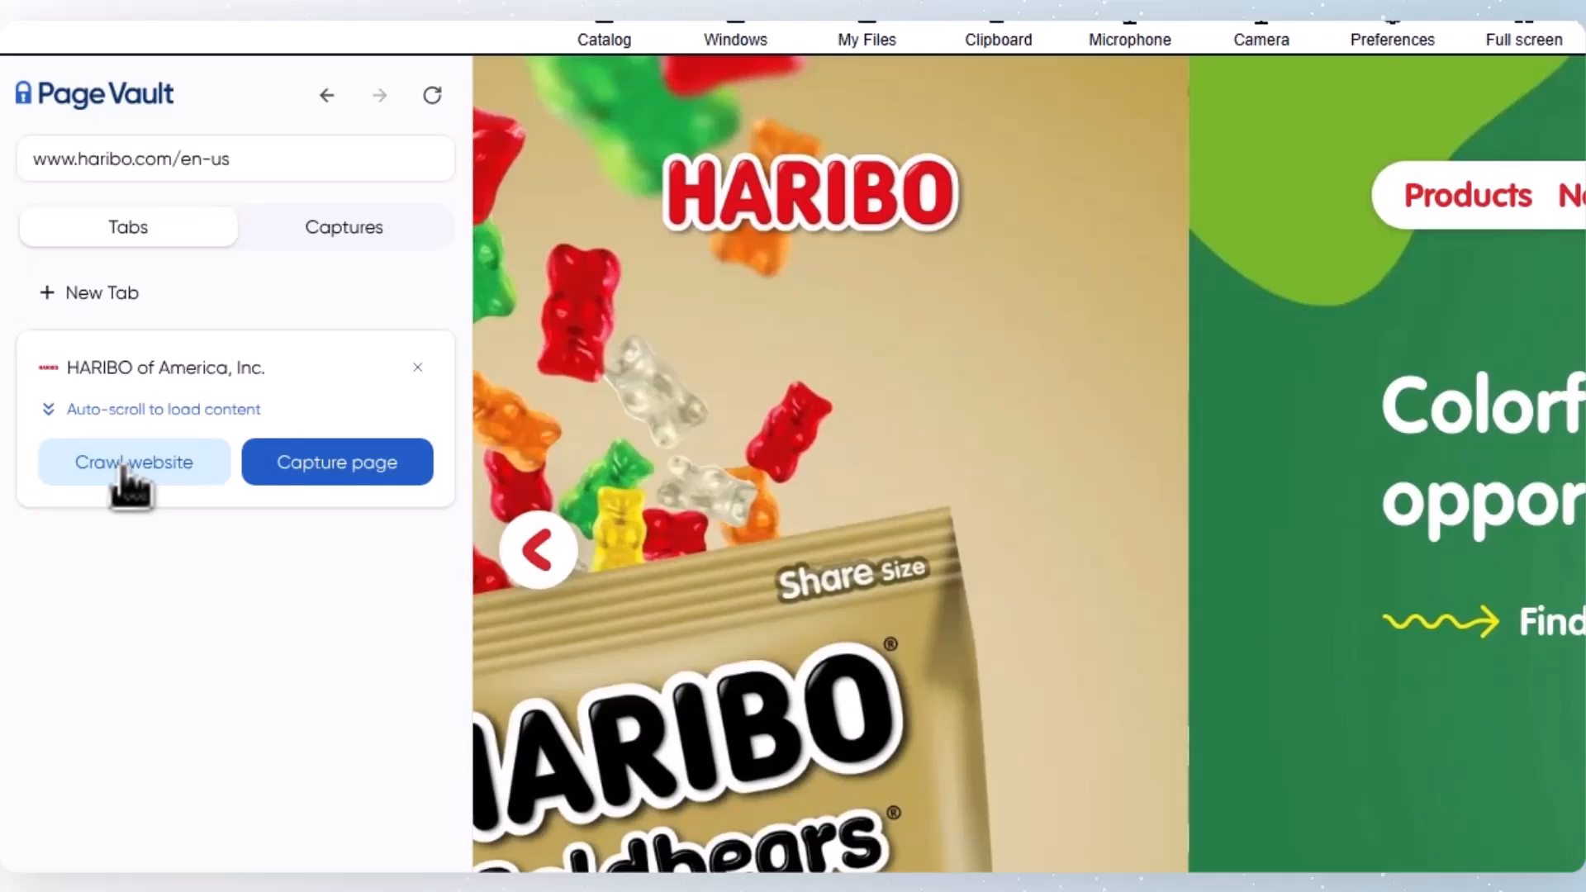
Step: Start a crawl of the Haribo website with the default crawl settings and acknowledge the crawl notice
left_click(78, 364)
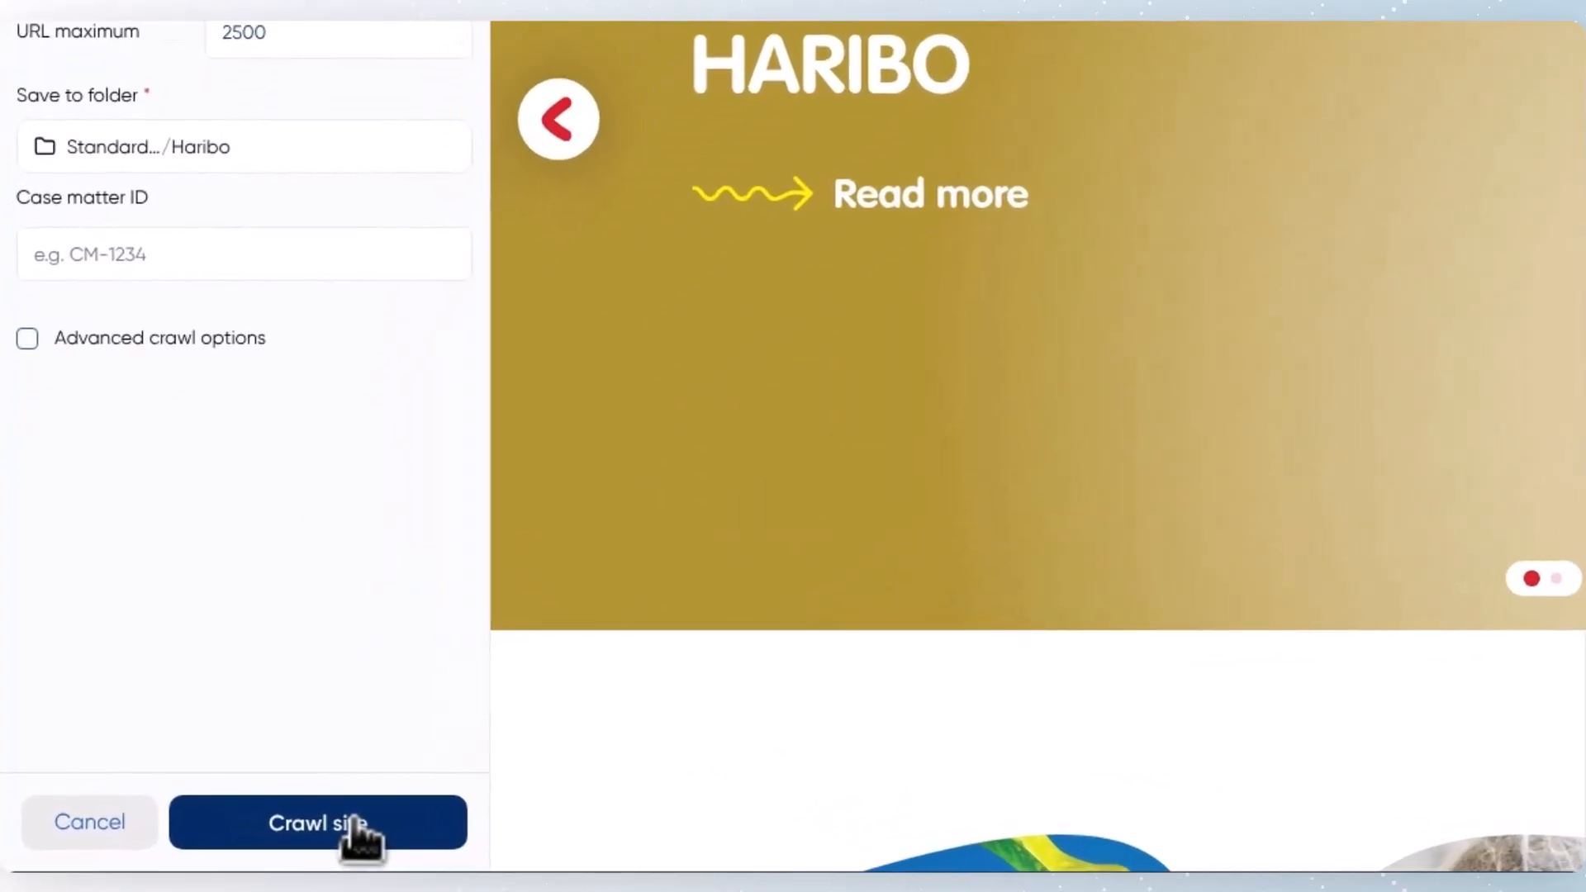
left_click(355, 826)
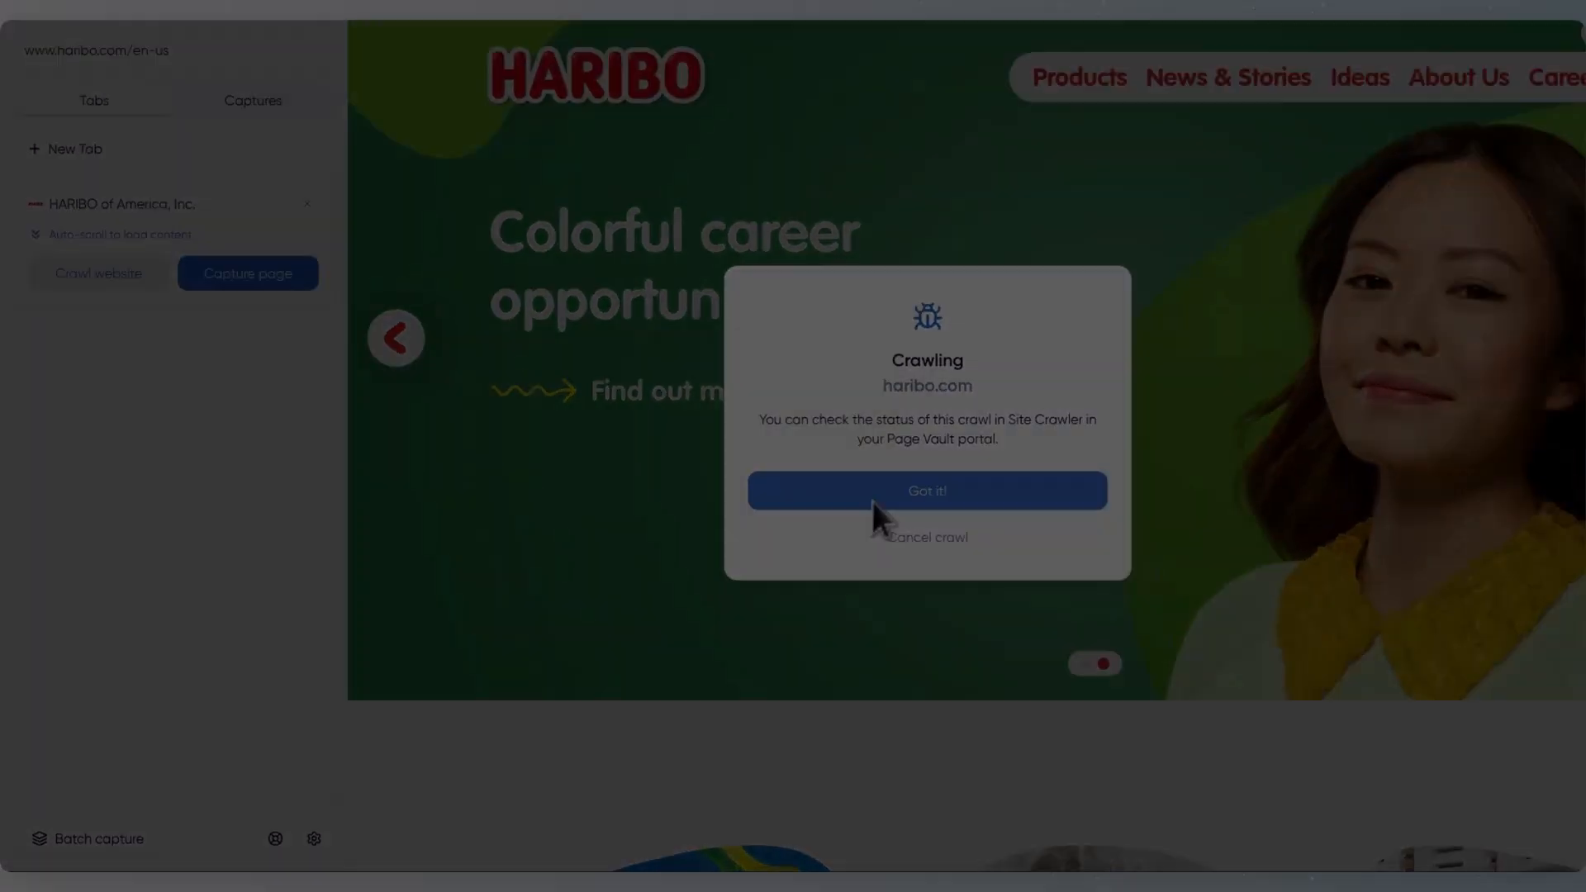
left_click(1239, 347)
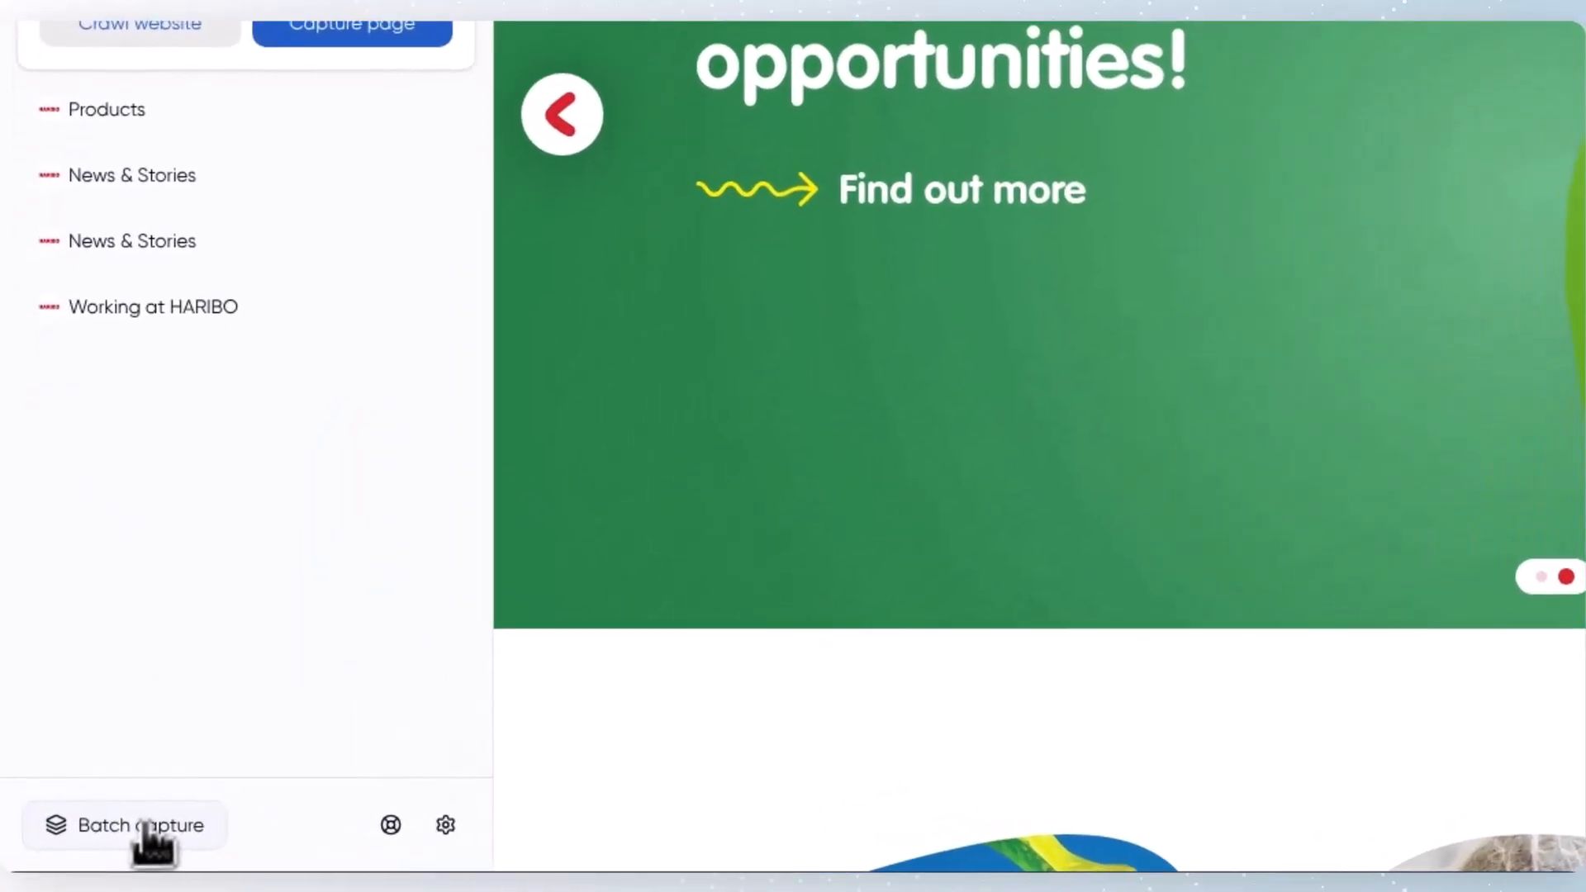
Step: Begin a batch capture and fill its URL list from the five open browser tabs
left_click(86, 847)
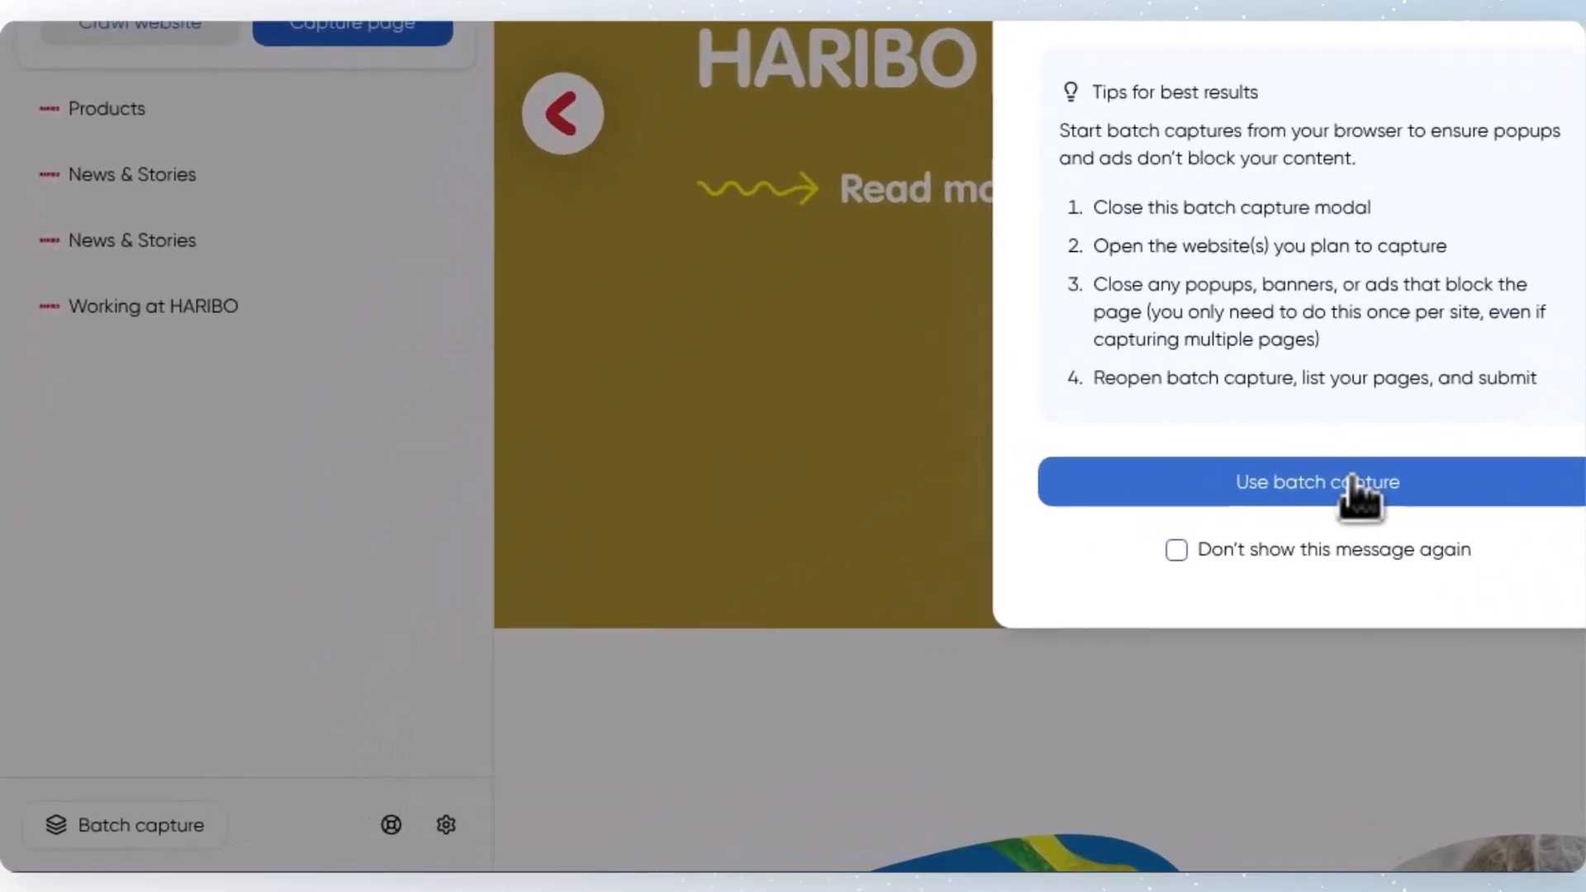
left_click(1351, 482)
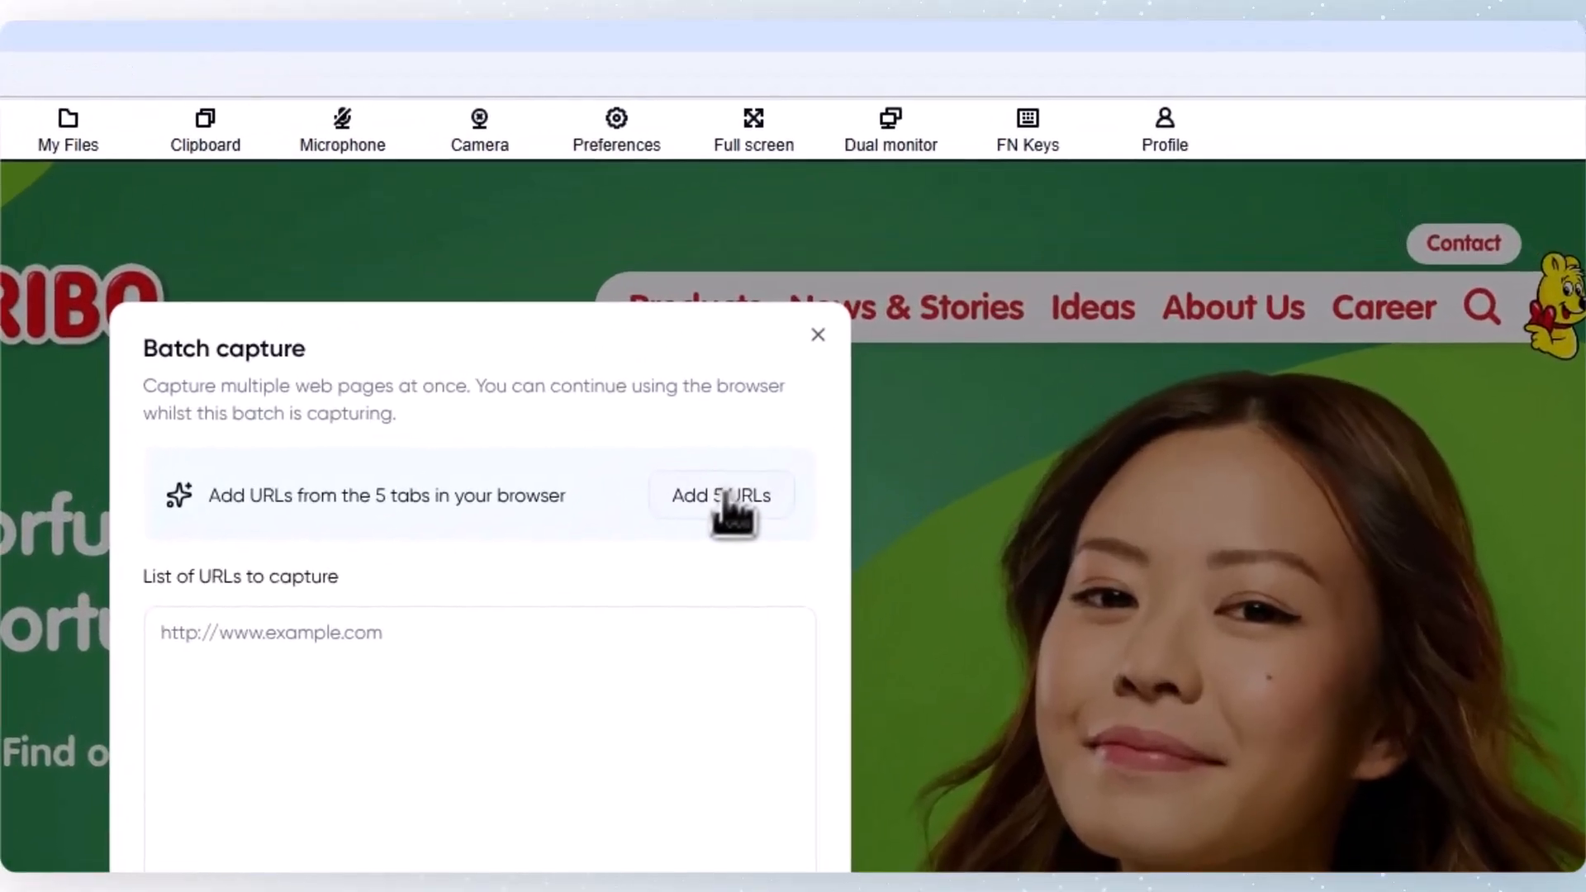
left_click(725, 500)
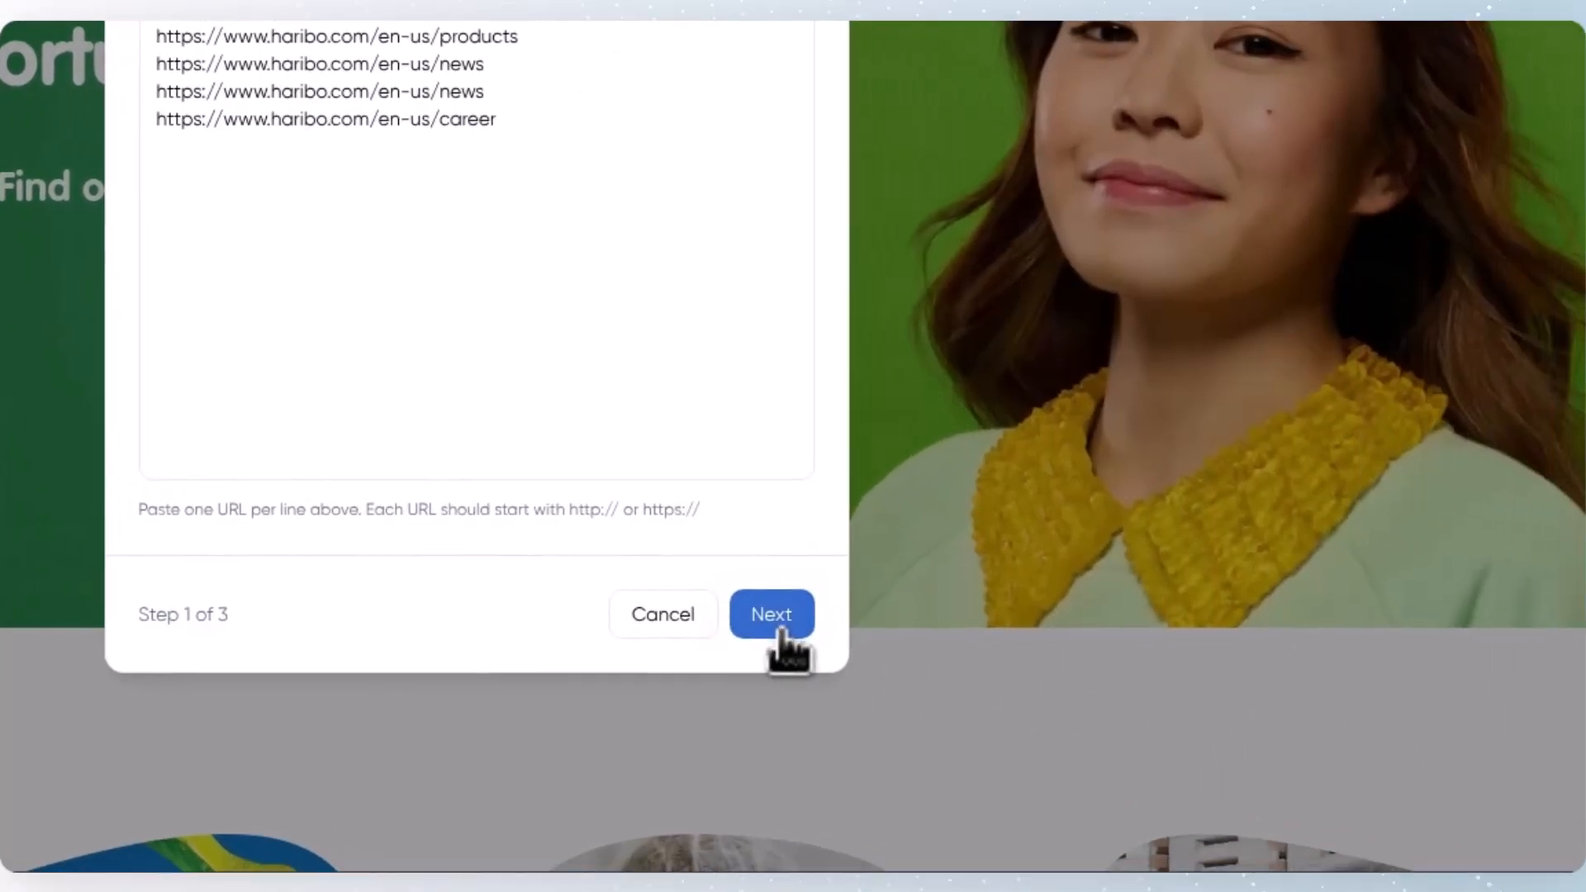
left_click(776, 628)
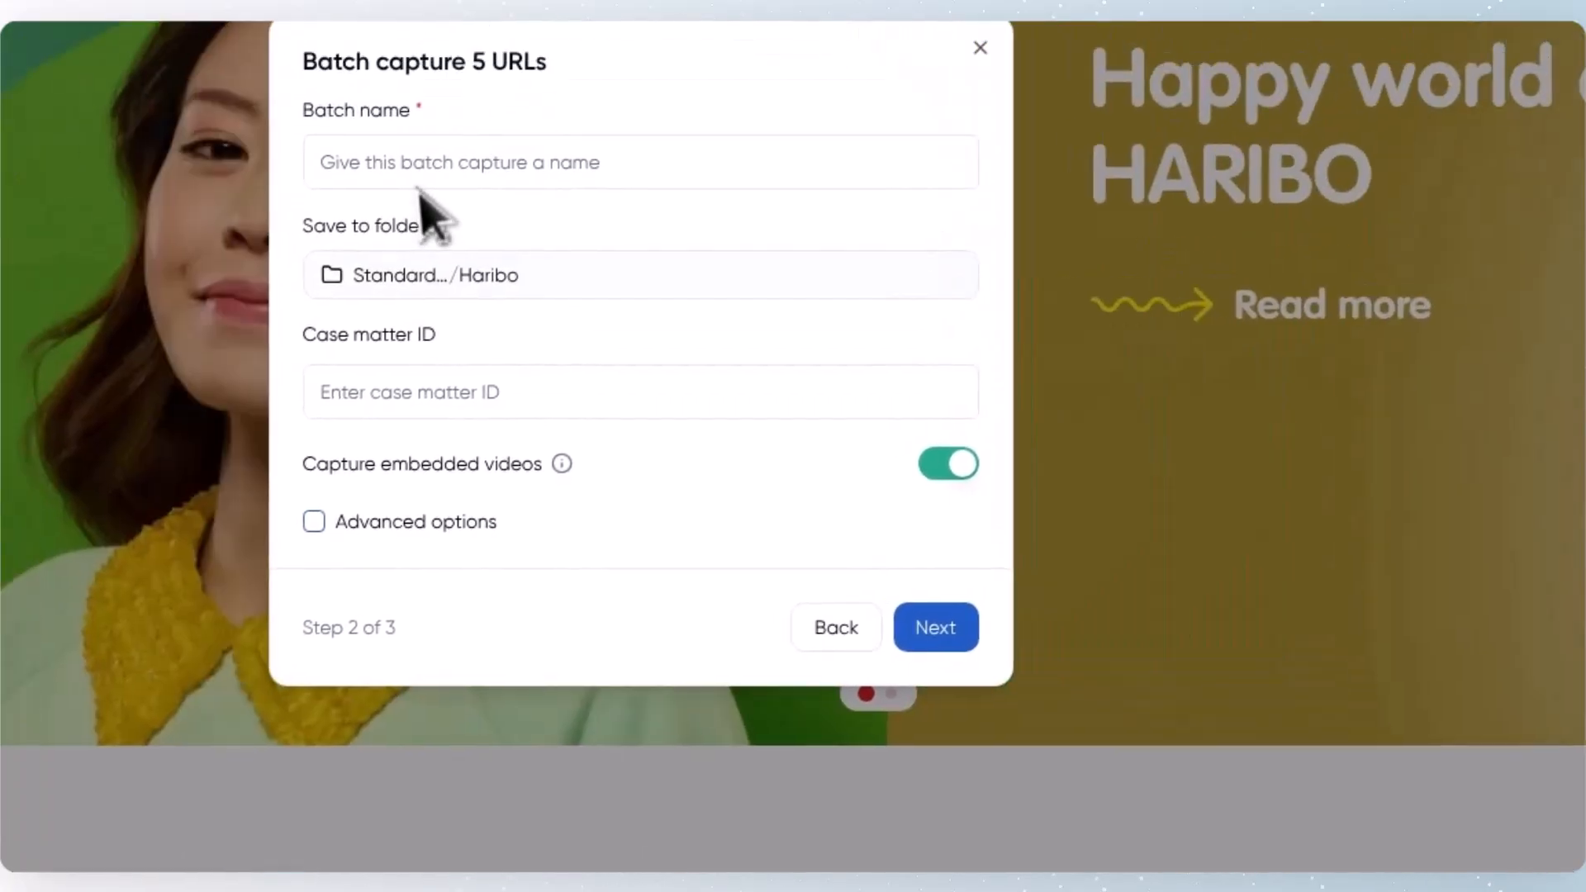
Step: Name the batch capture "Batch" and continue with the other batch settings left at their defaults
left_click(427, 162)
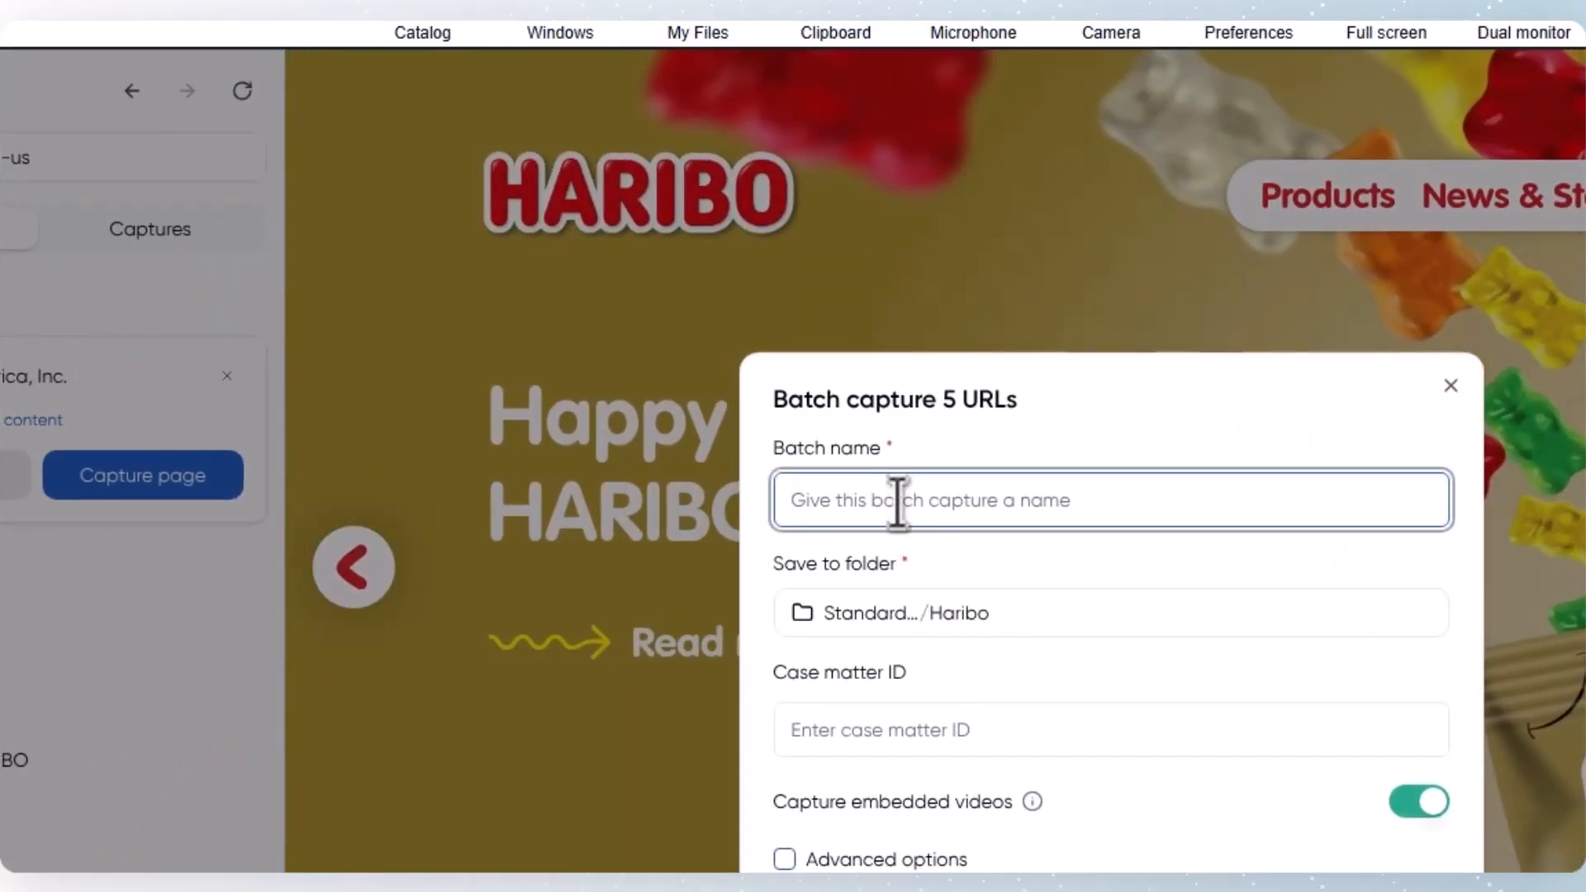
type("Batch\\")
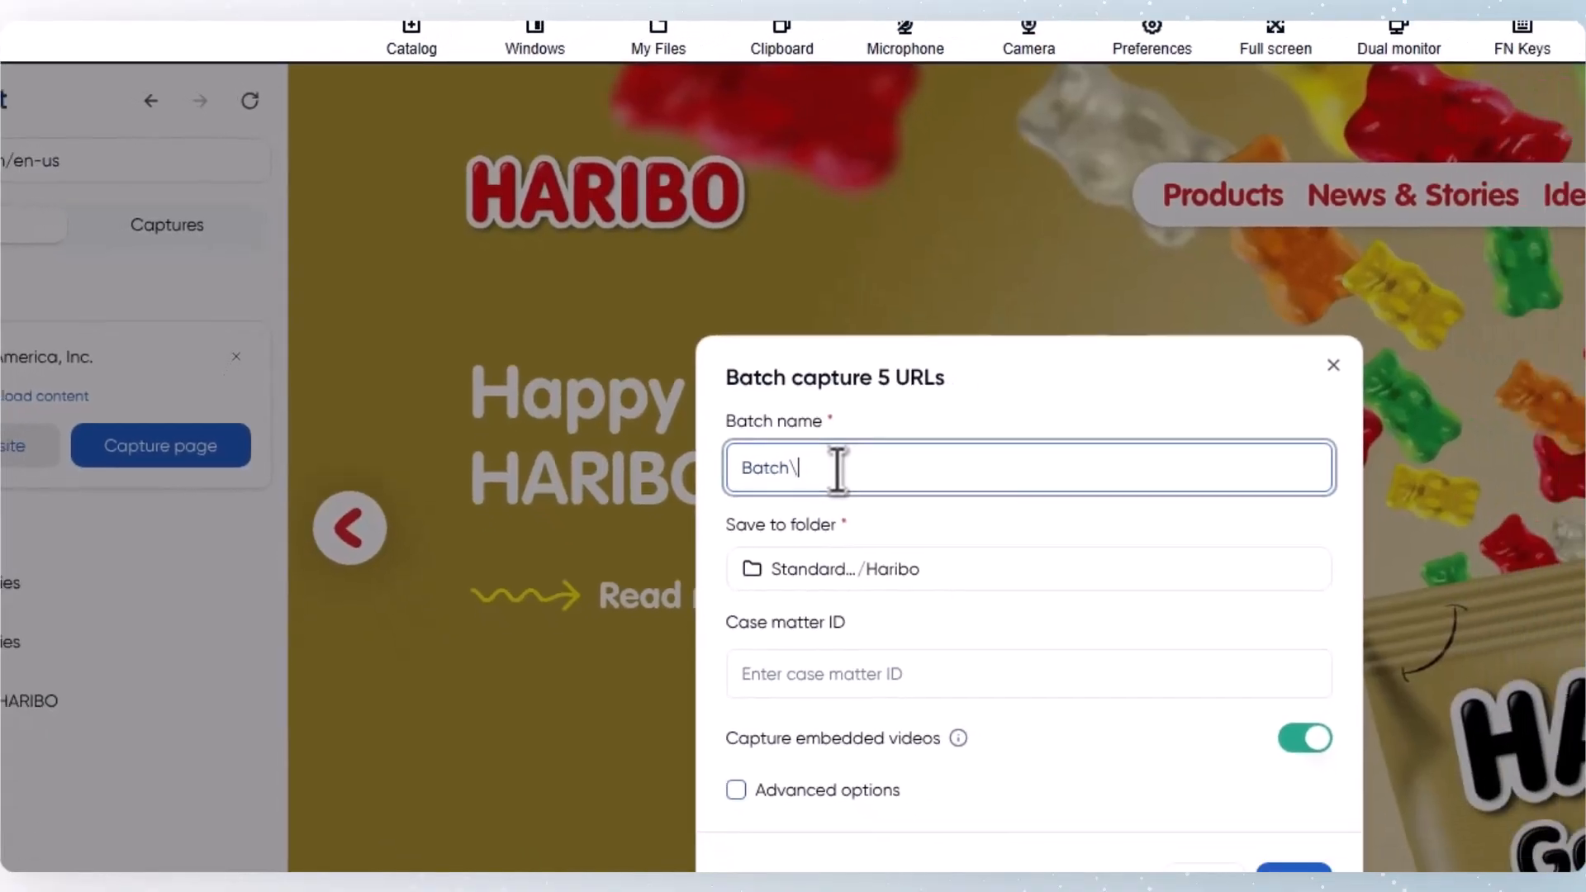
key("BackSpace")
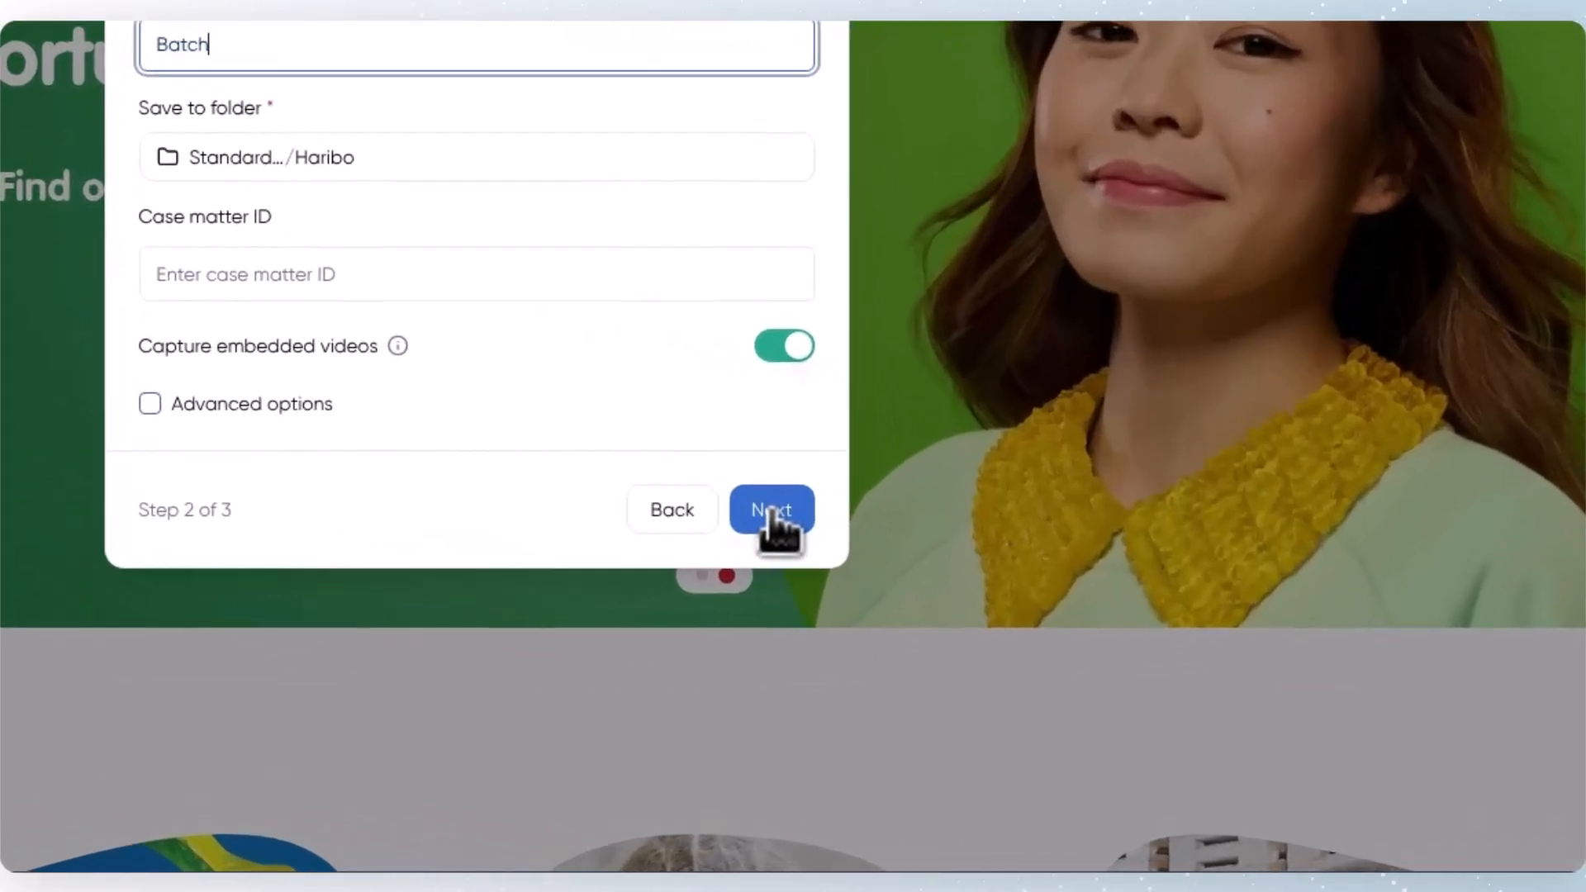
left_click(968, 655)
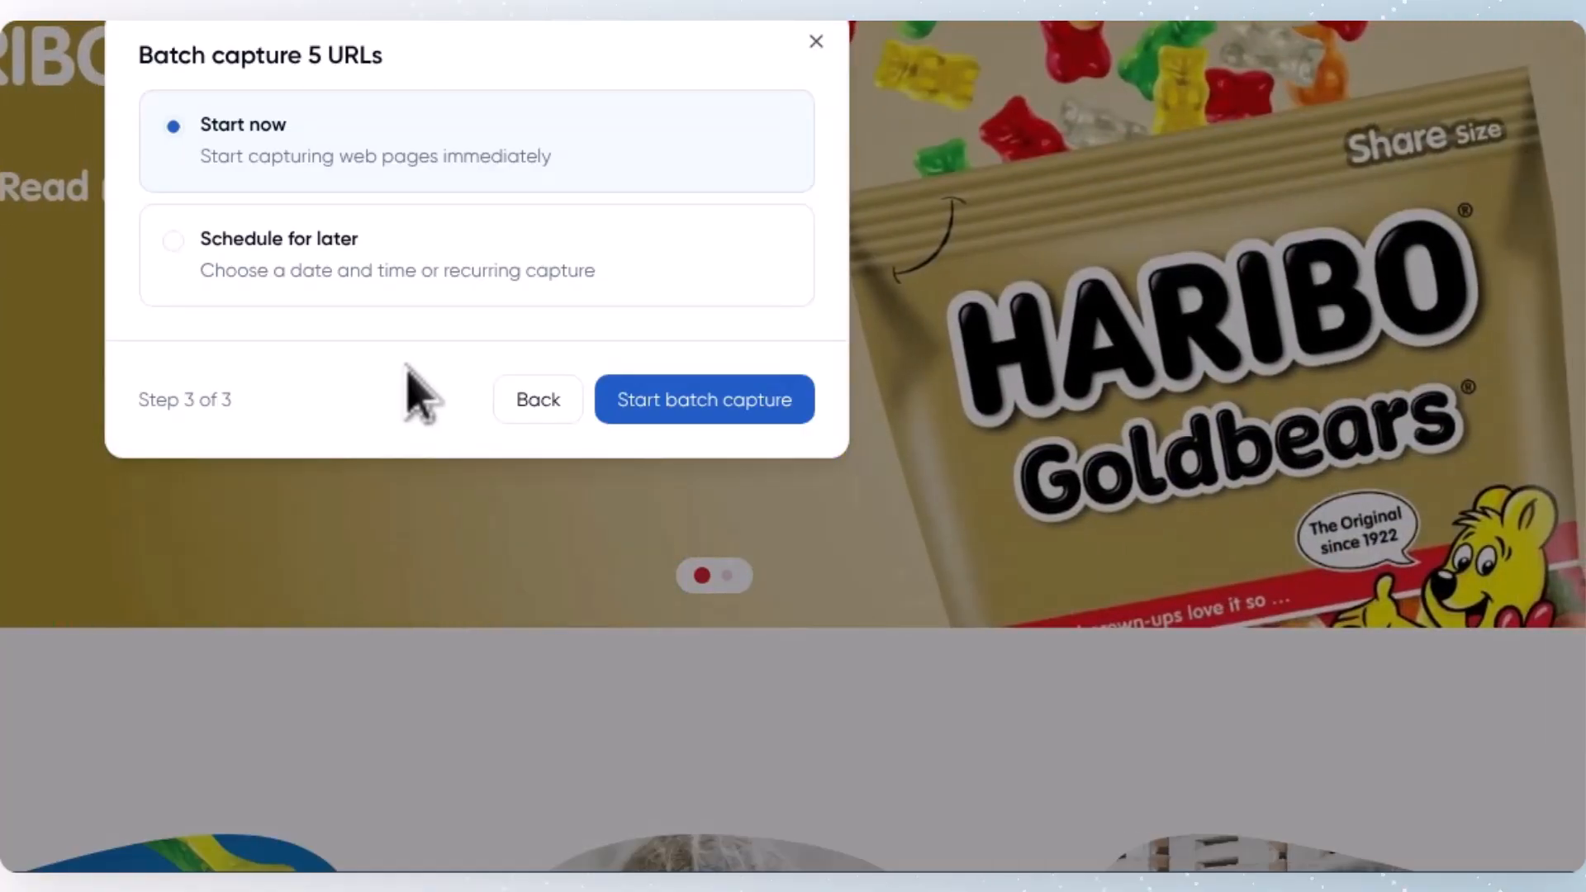
Step: View the Schedule for later options, start the batch capture immediately with Start now, and acknowledge the notice
left_click(389, 273)
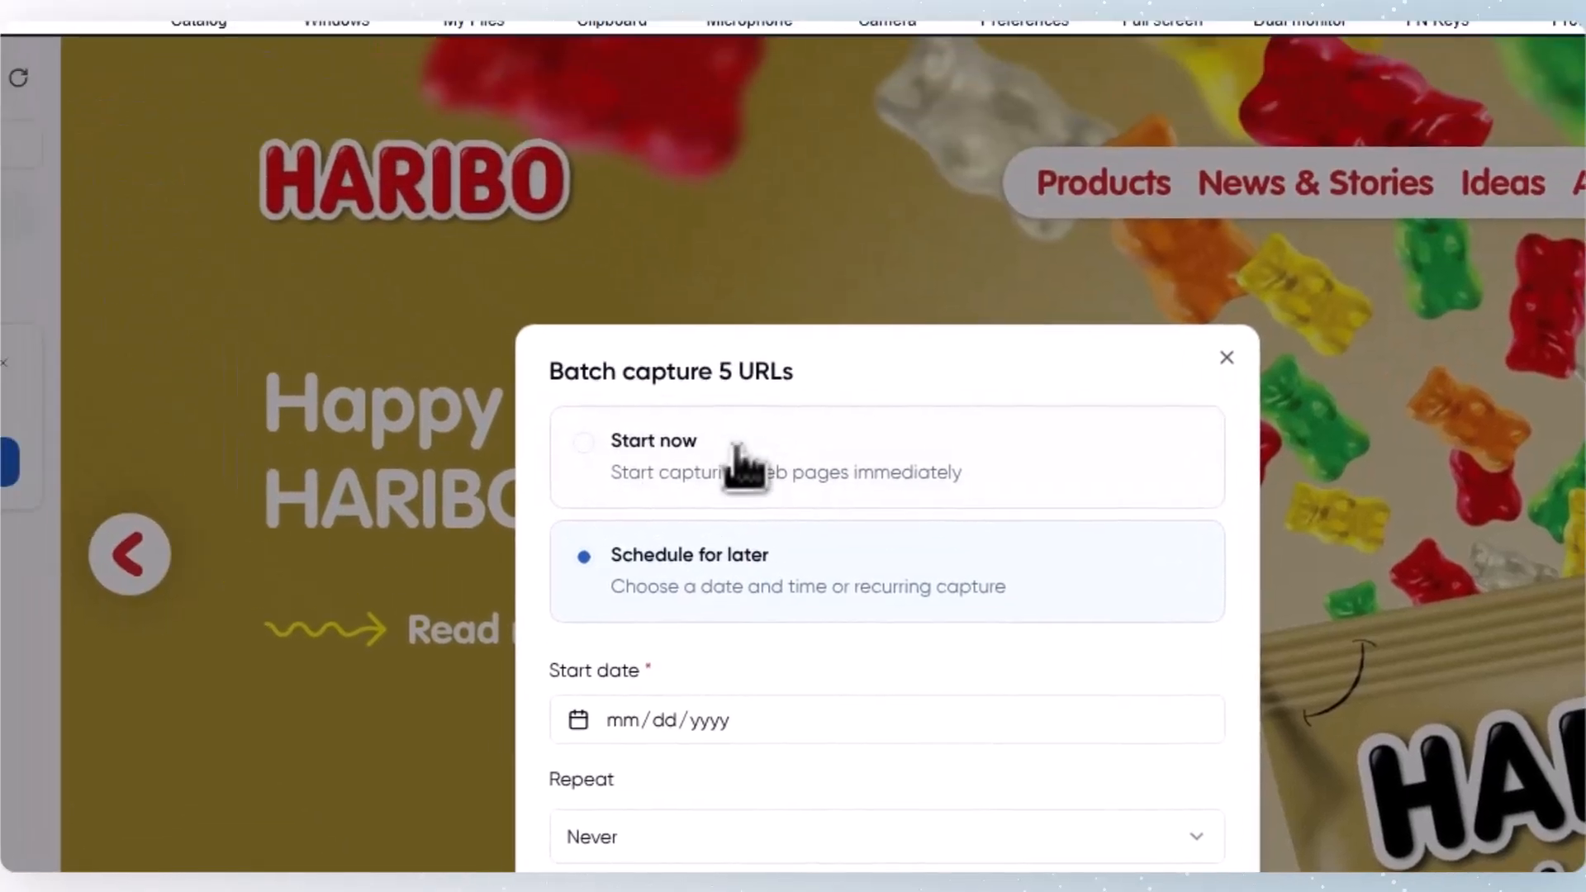
left_click(737, 450)
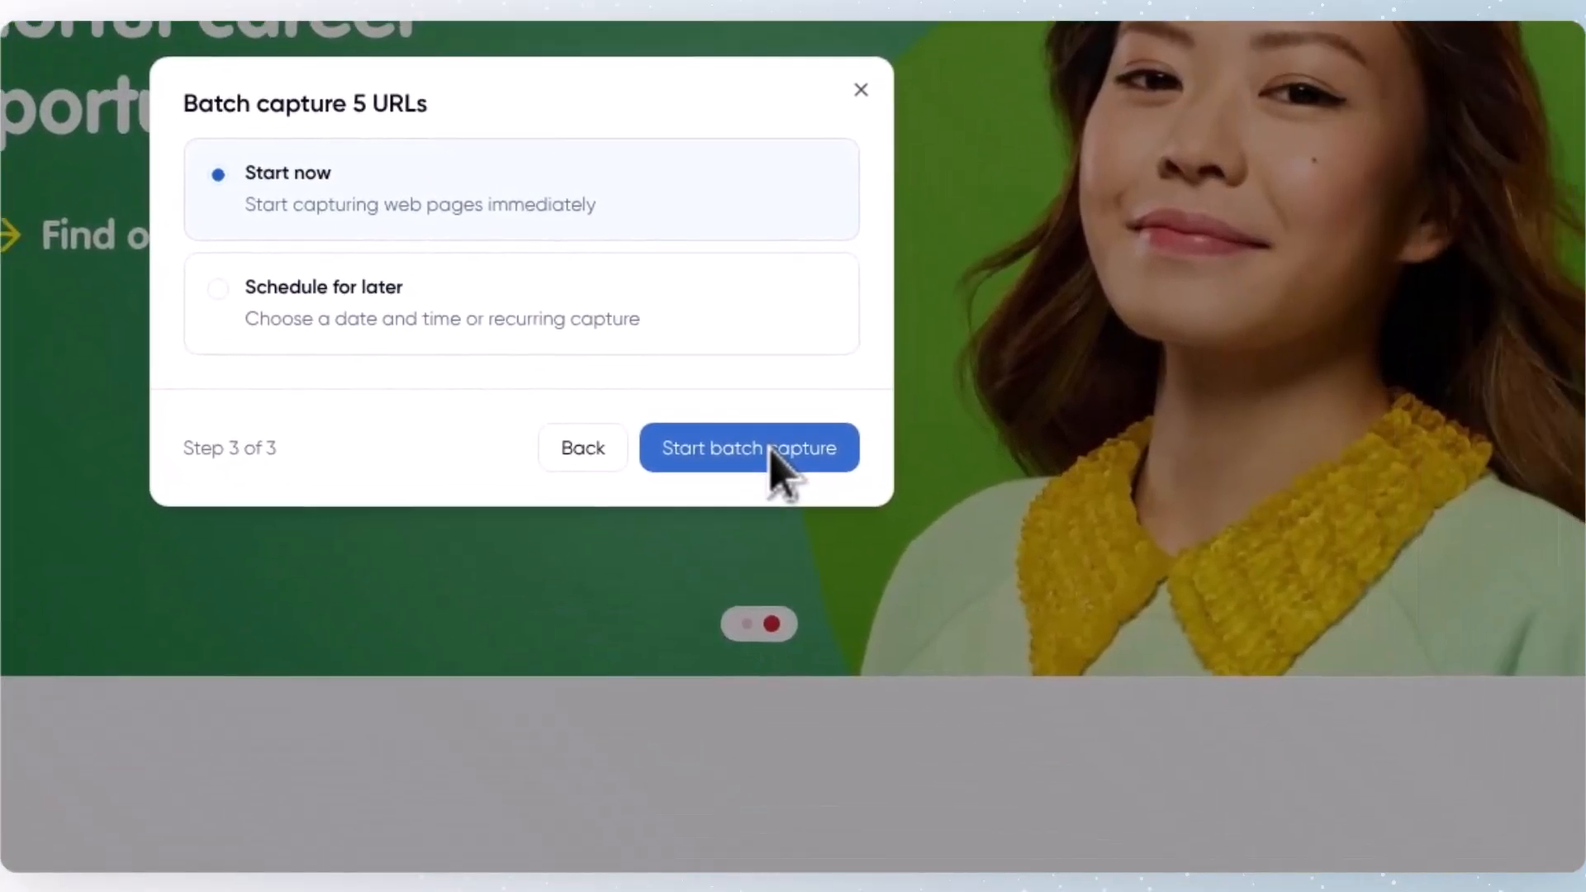
left_click(1150, 861)
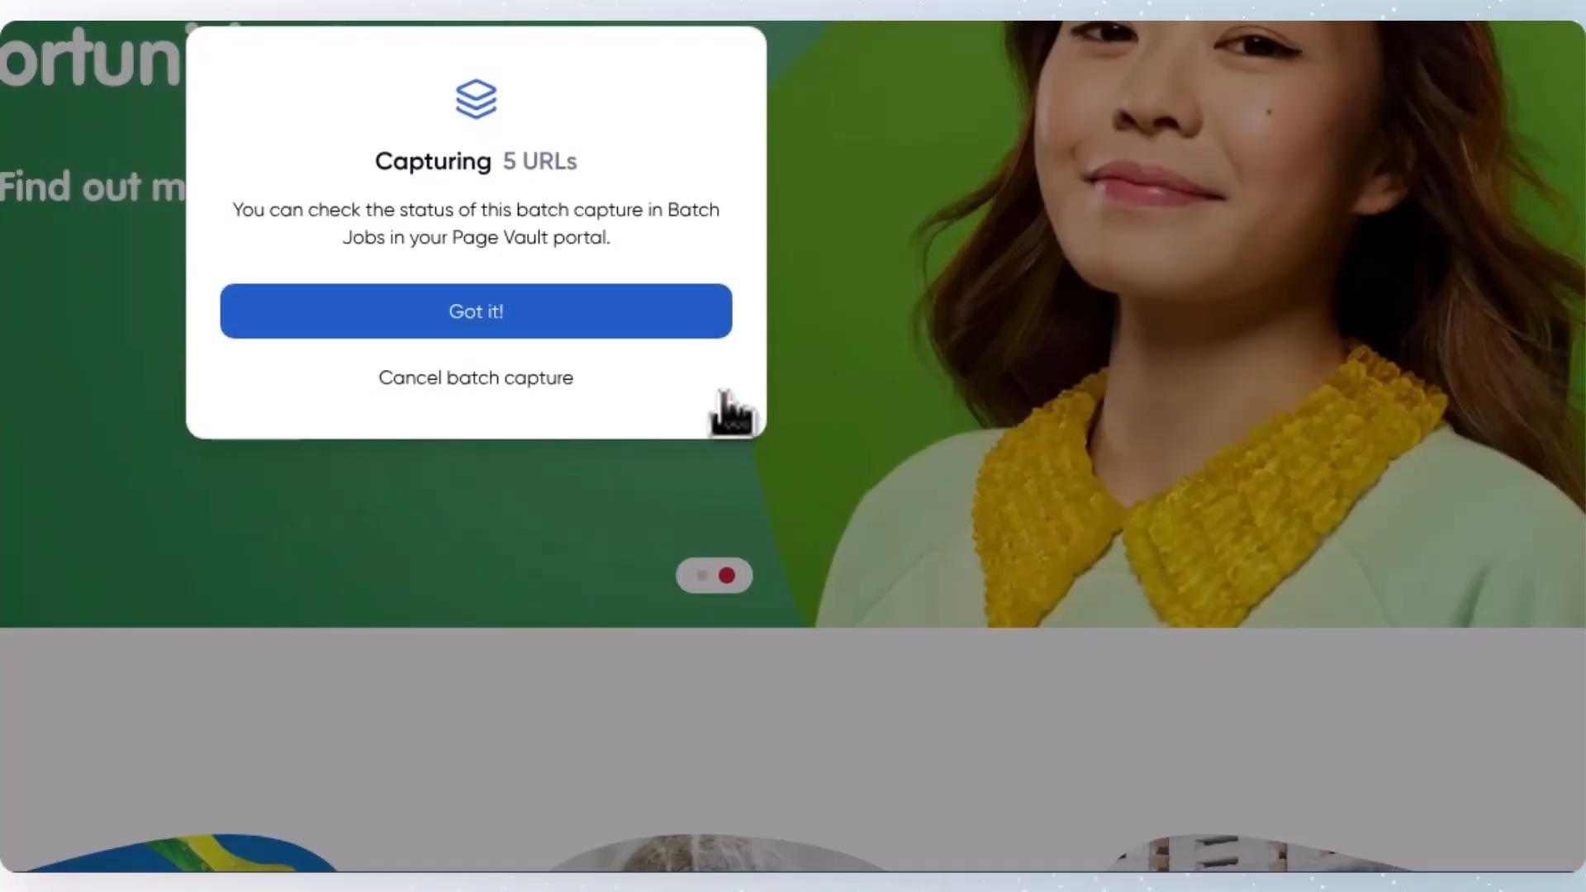
left_click(643, 311)
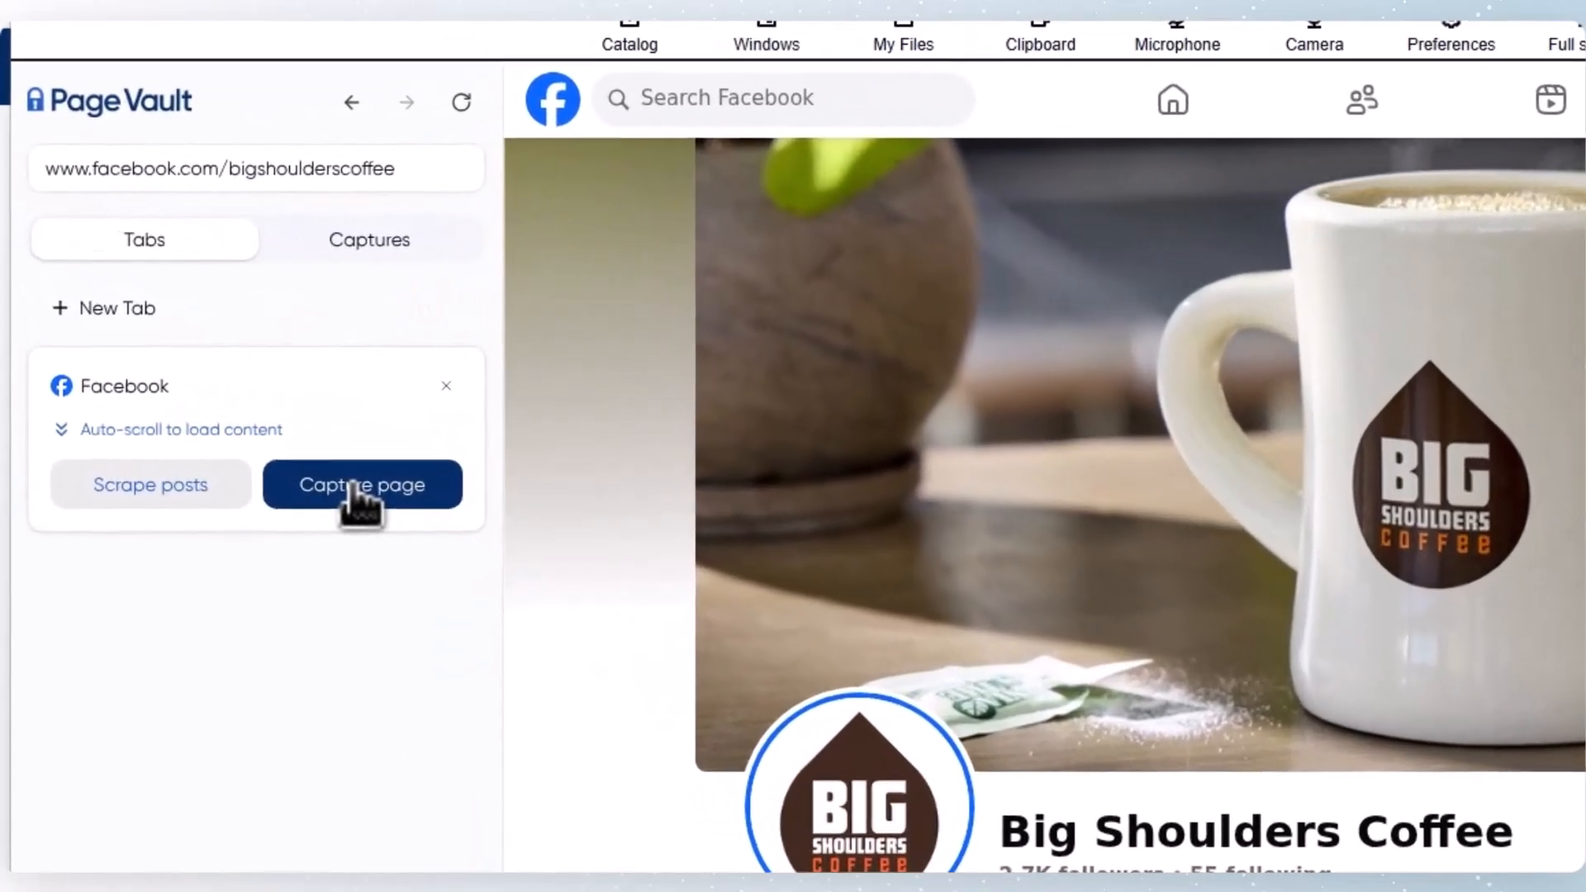
Step: Set up a Facebook page capture of the Big Shoulders Coffee page with videos from posts included, saved to the Standard Captures folder
left_click(217, 376)
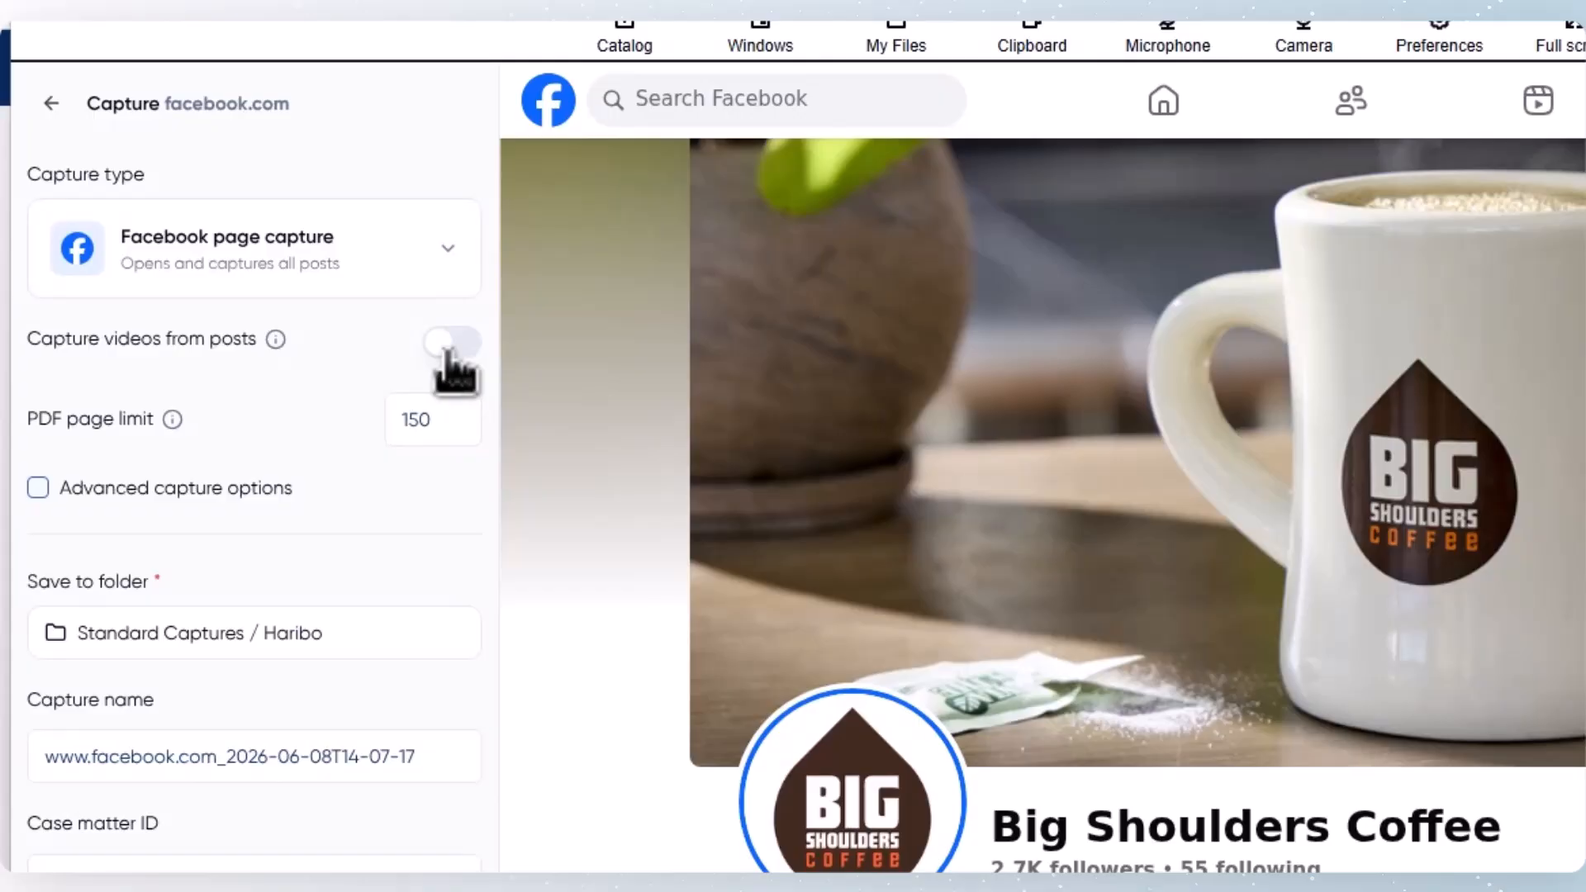
left_click(324, 302)
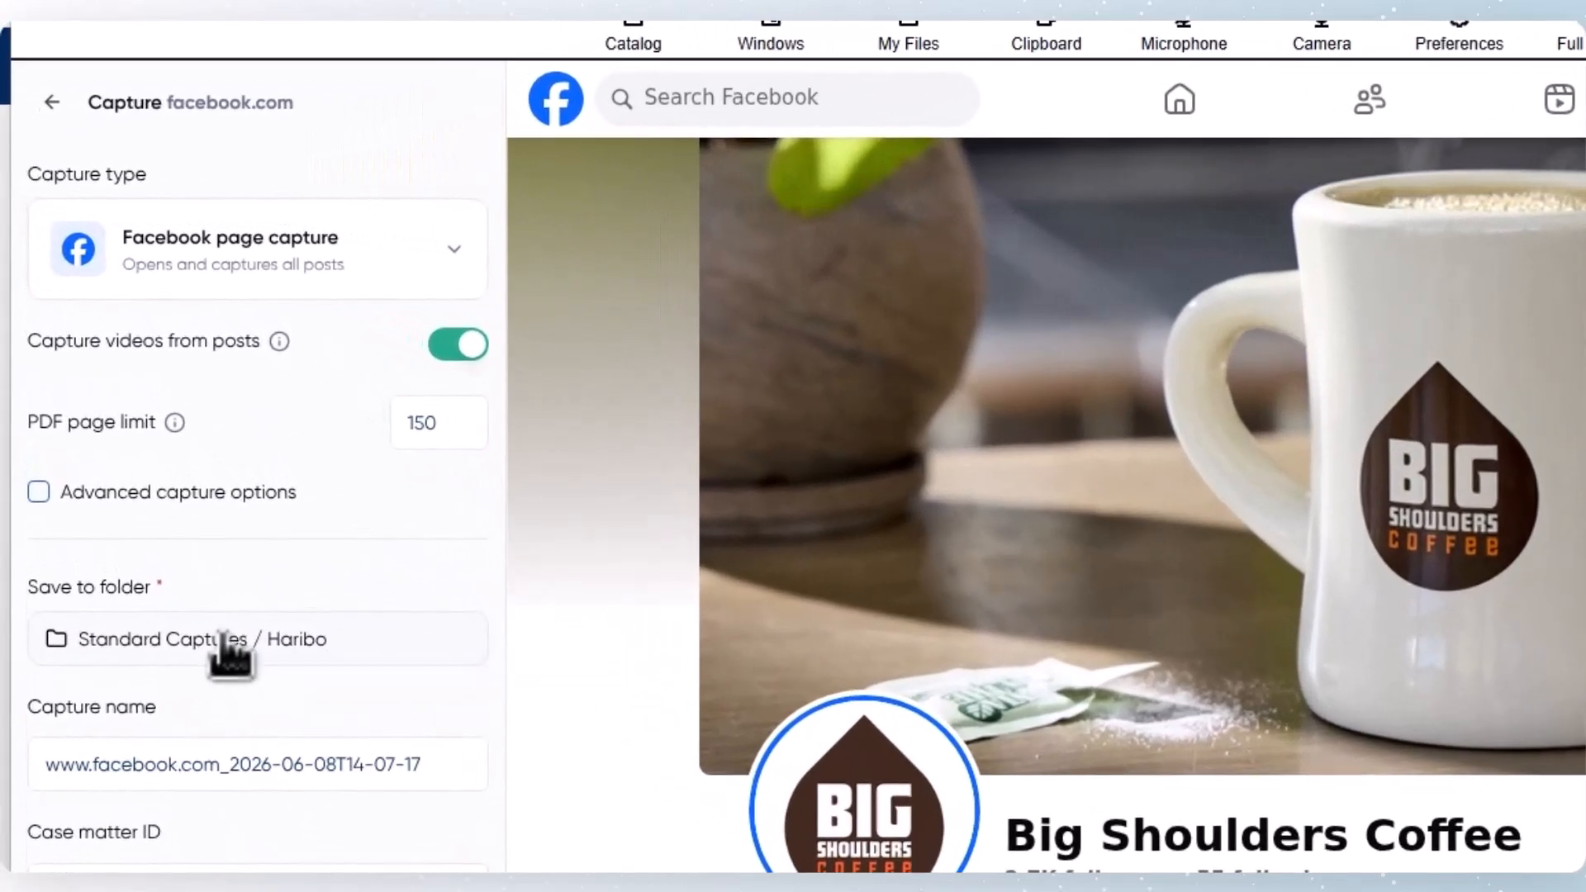
left_click(222, 638)
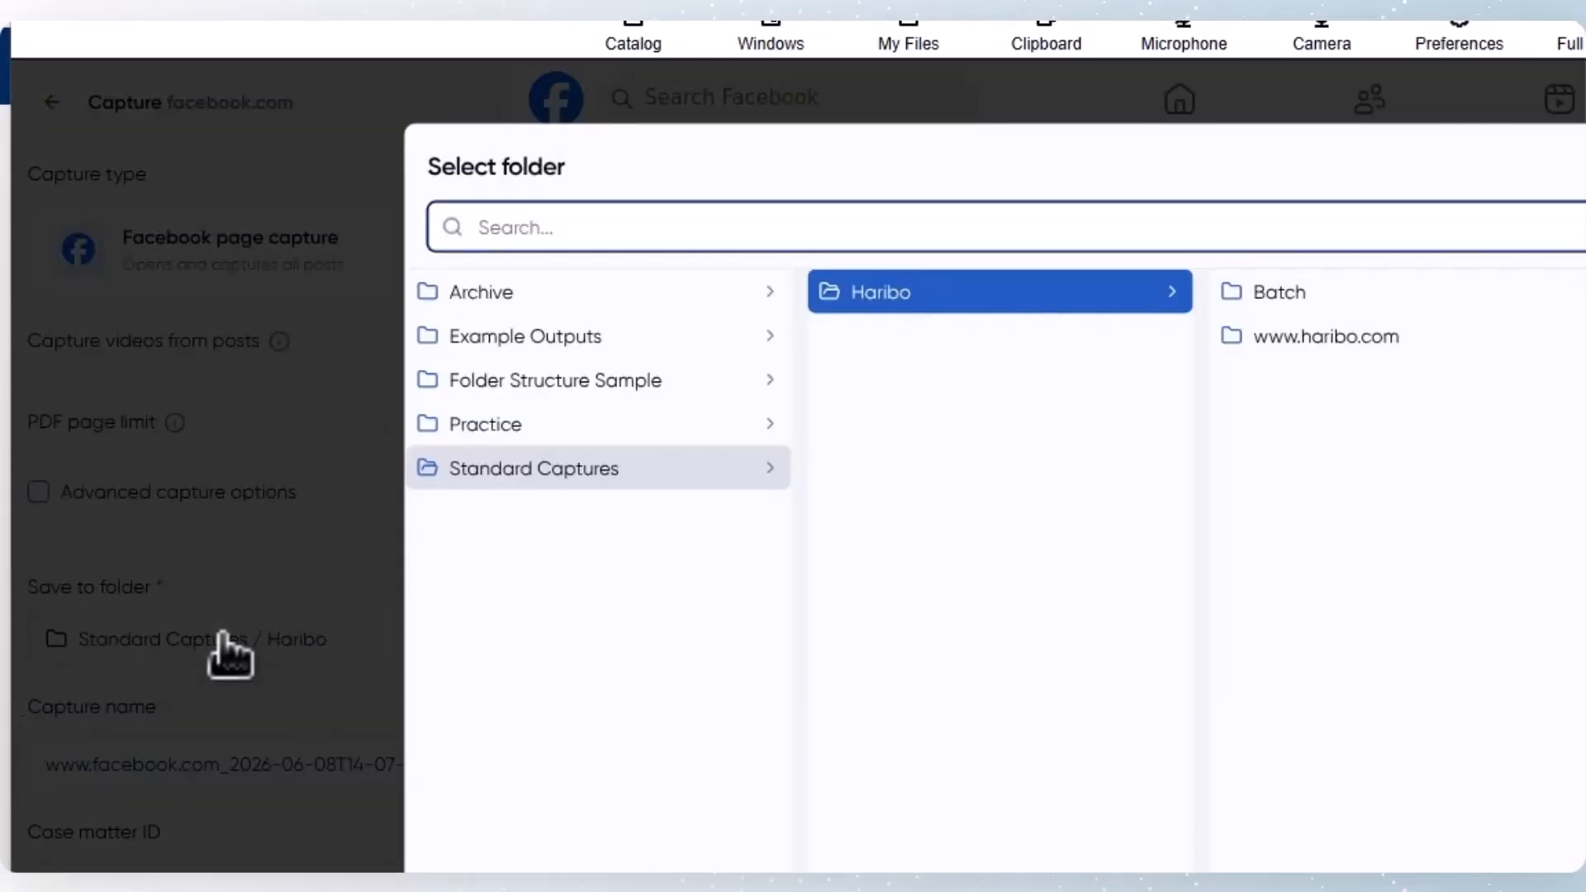
left_click(519, 468)
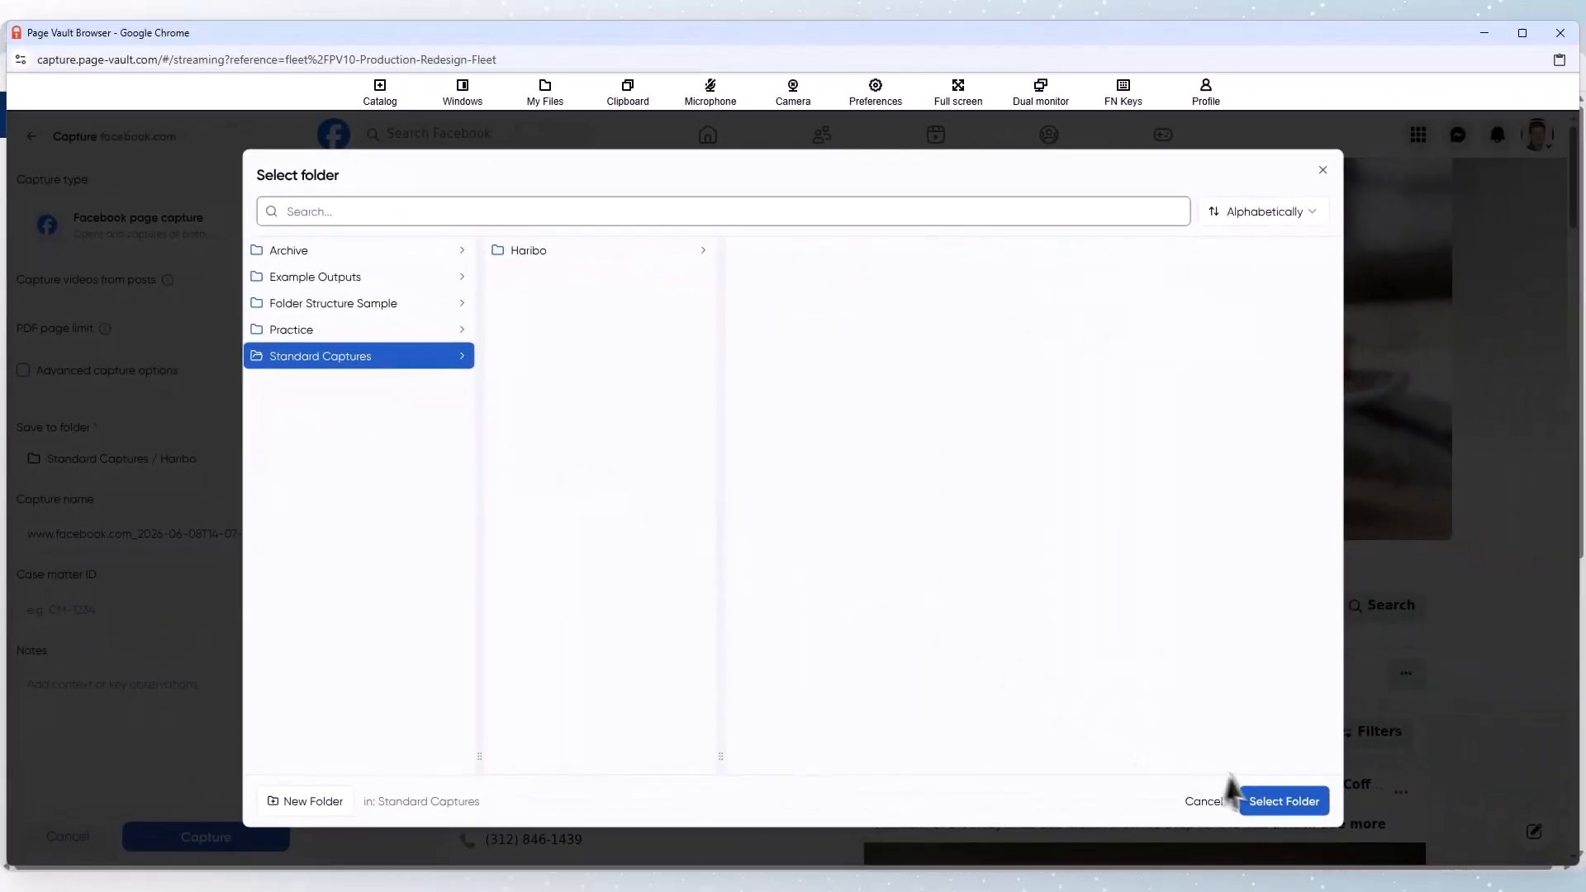
left_click(1282, 800)
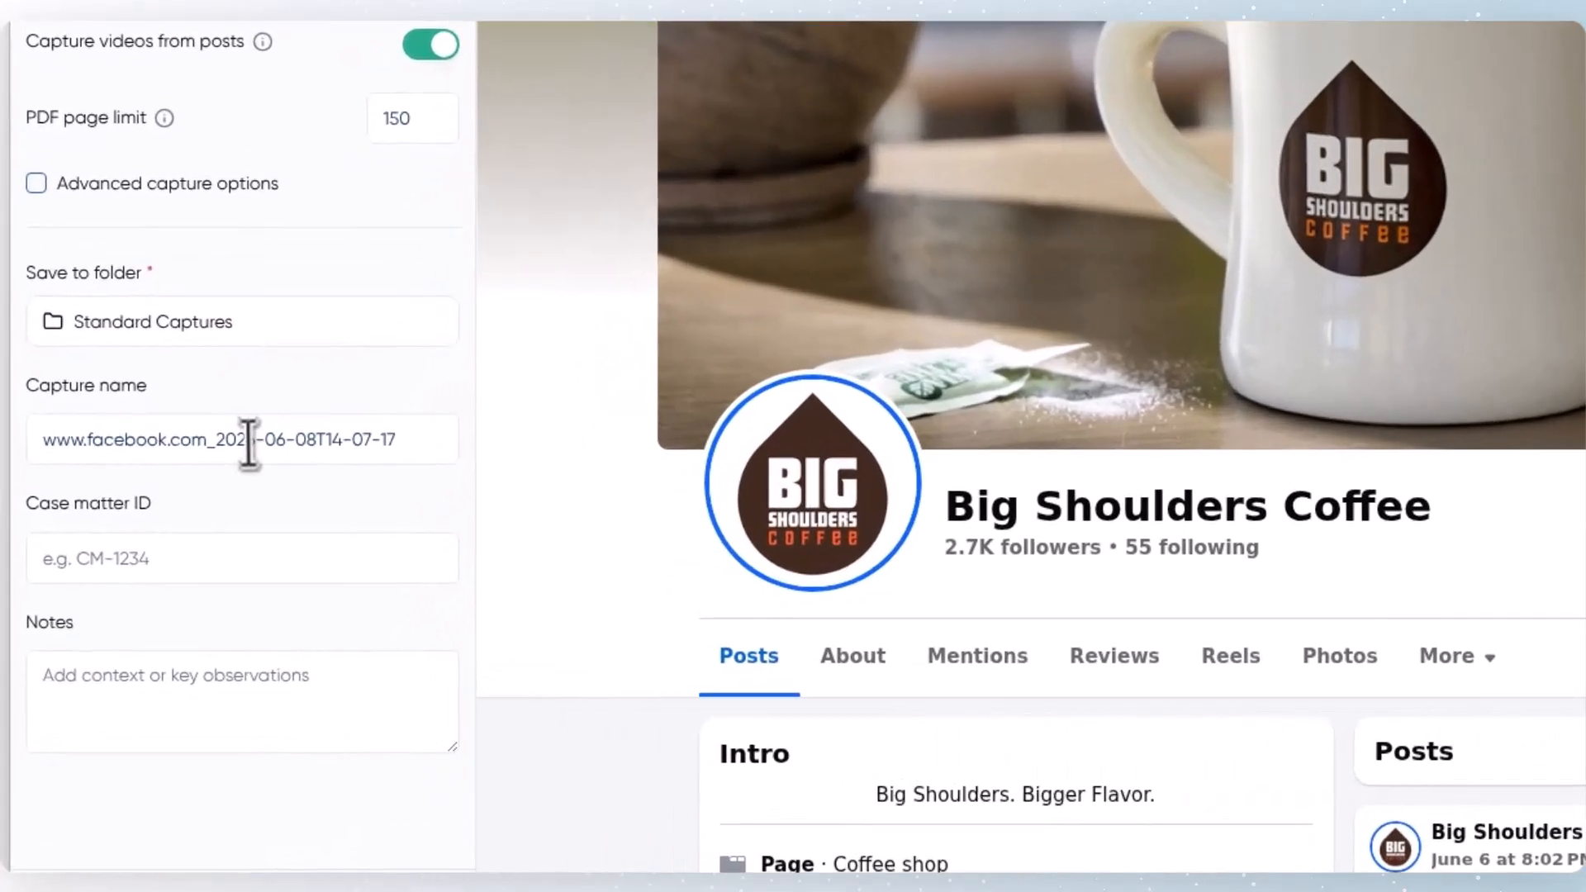
Step: Keep the default capture name, leave the case matter ID and notes empty, and start the Facebook page capture
left_click(159, 535)
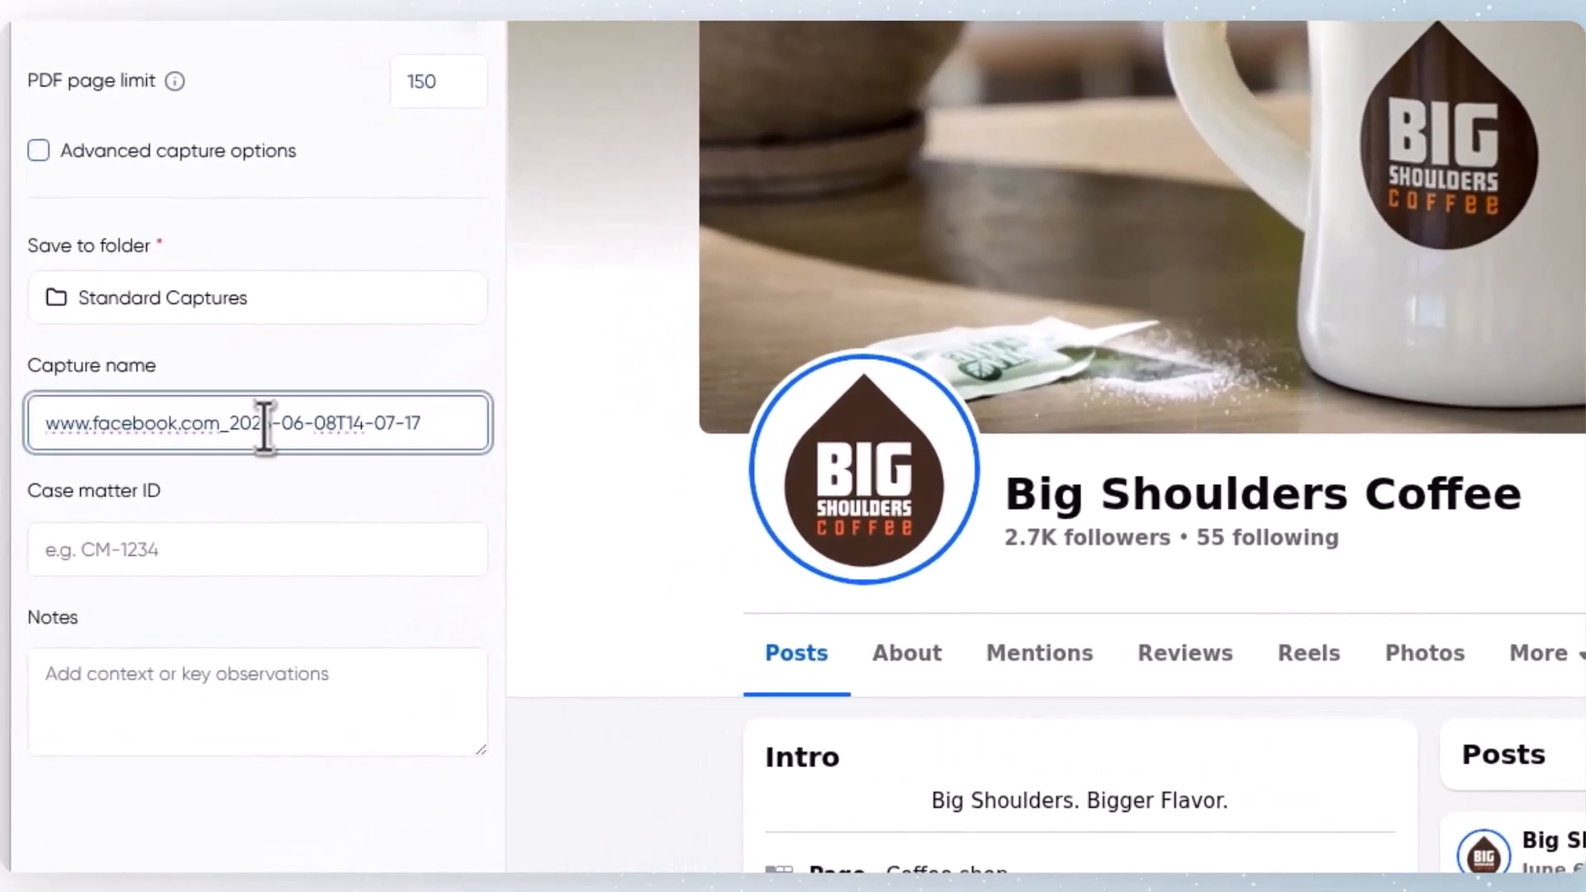
left_click(265, 569)
left_click(267, 712)
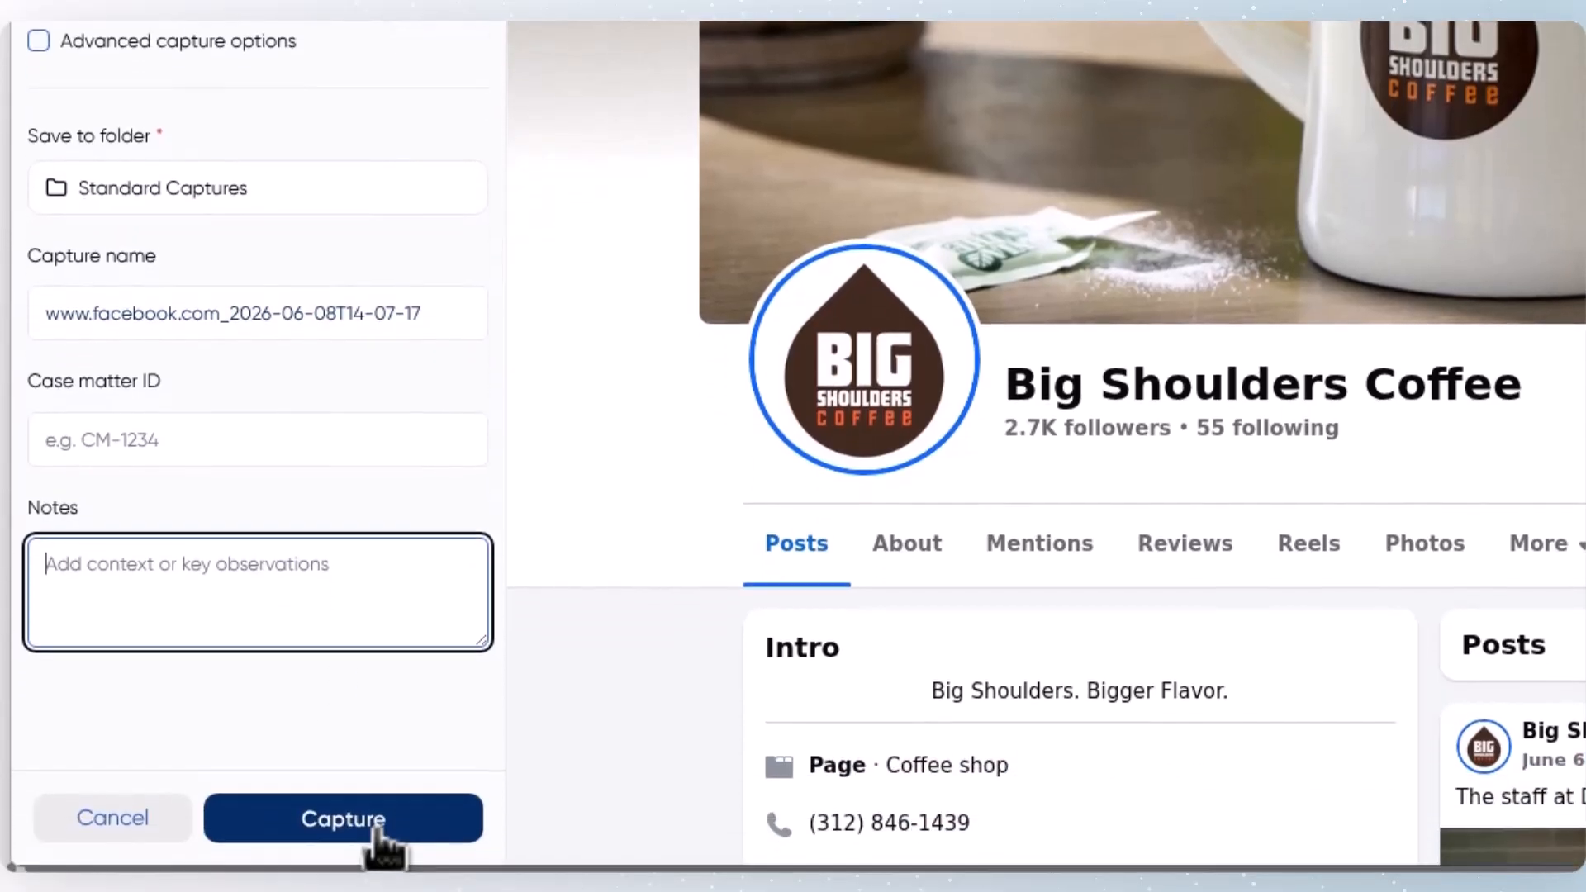
left_click(382, 842)
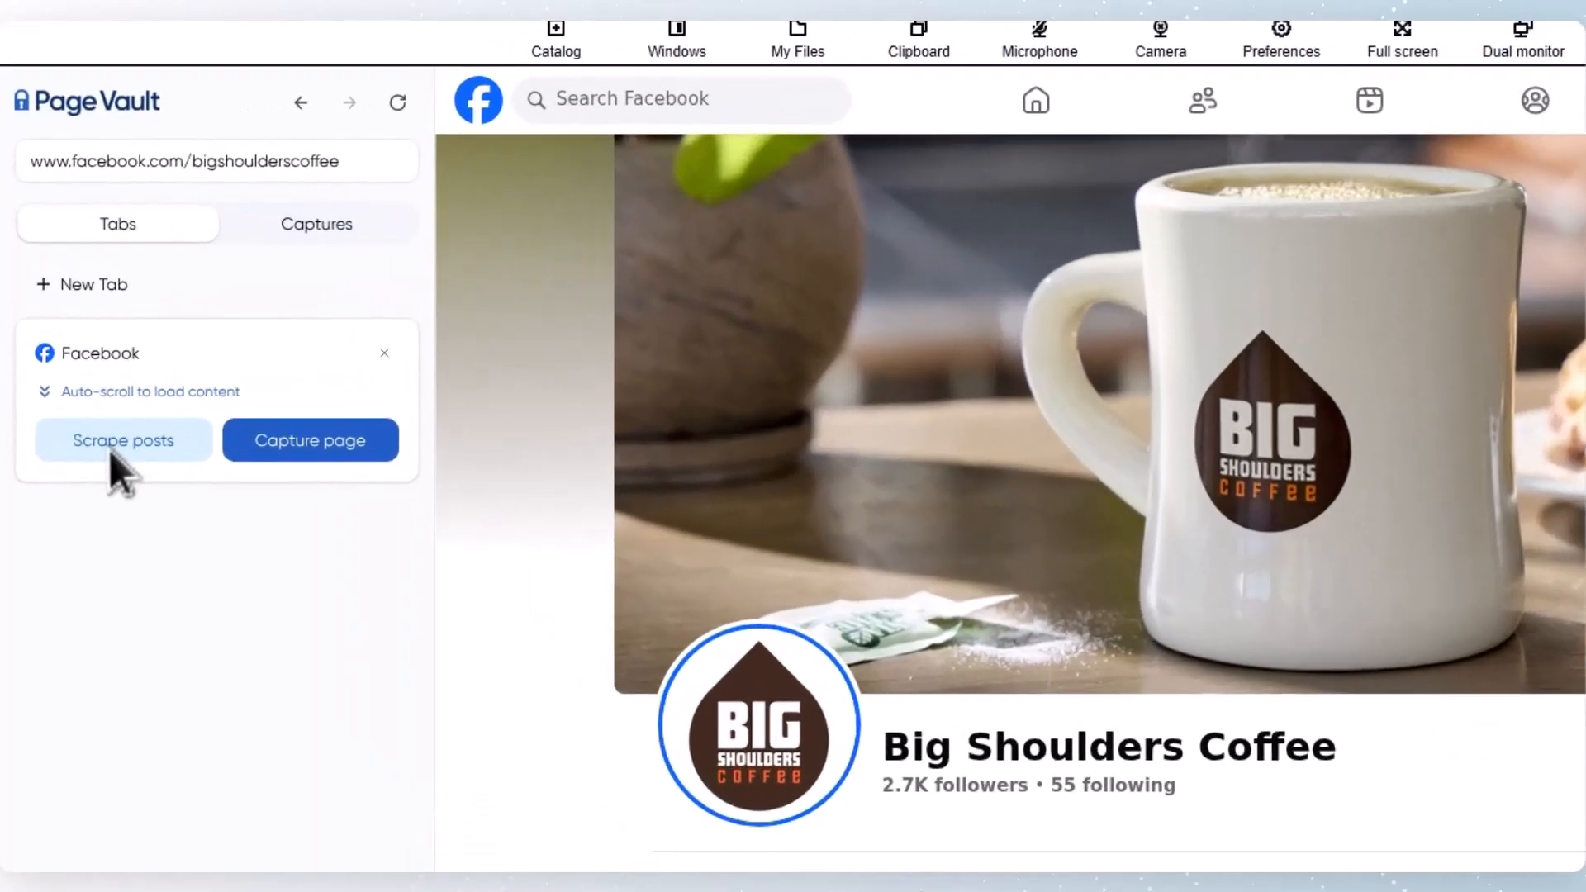
Step: Set up a scrape of the Facebook page's posts in Metadata and capture mode, viewing the date range options without choosing one
left_click(76, 368)
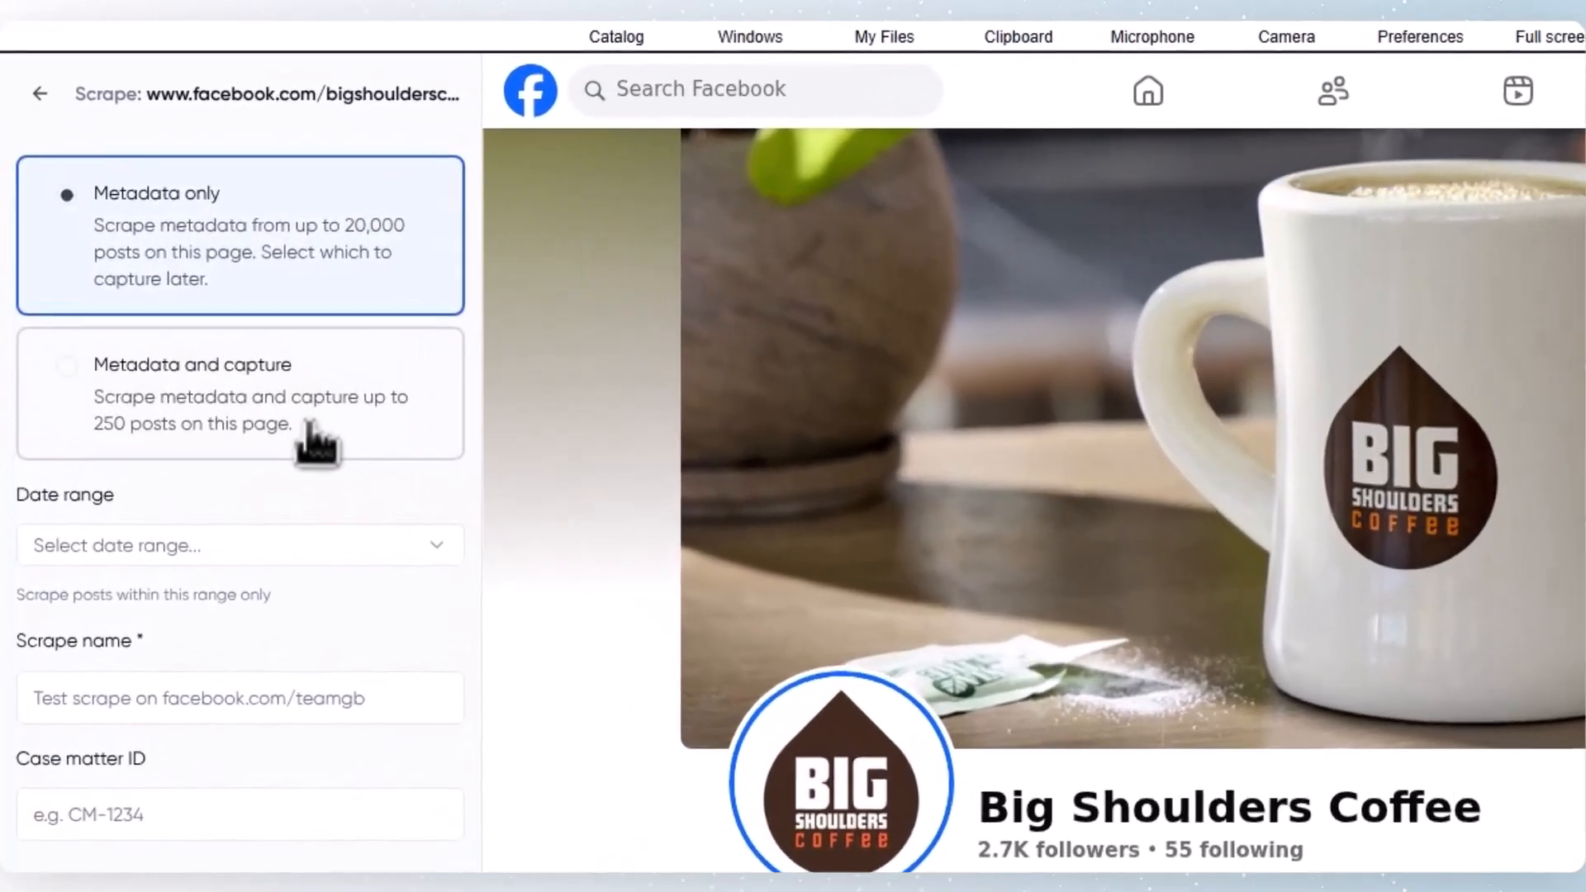
left_click(189, 334)
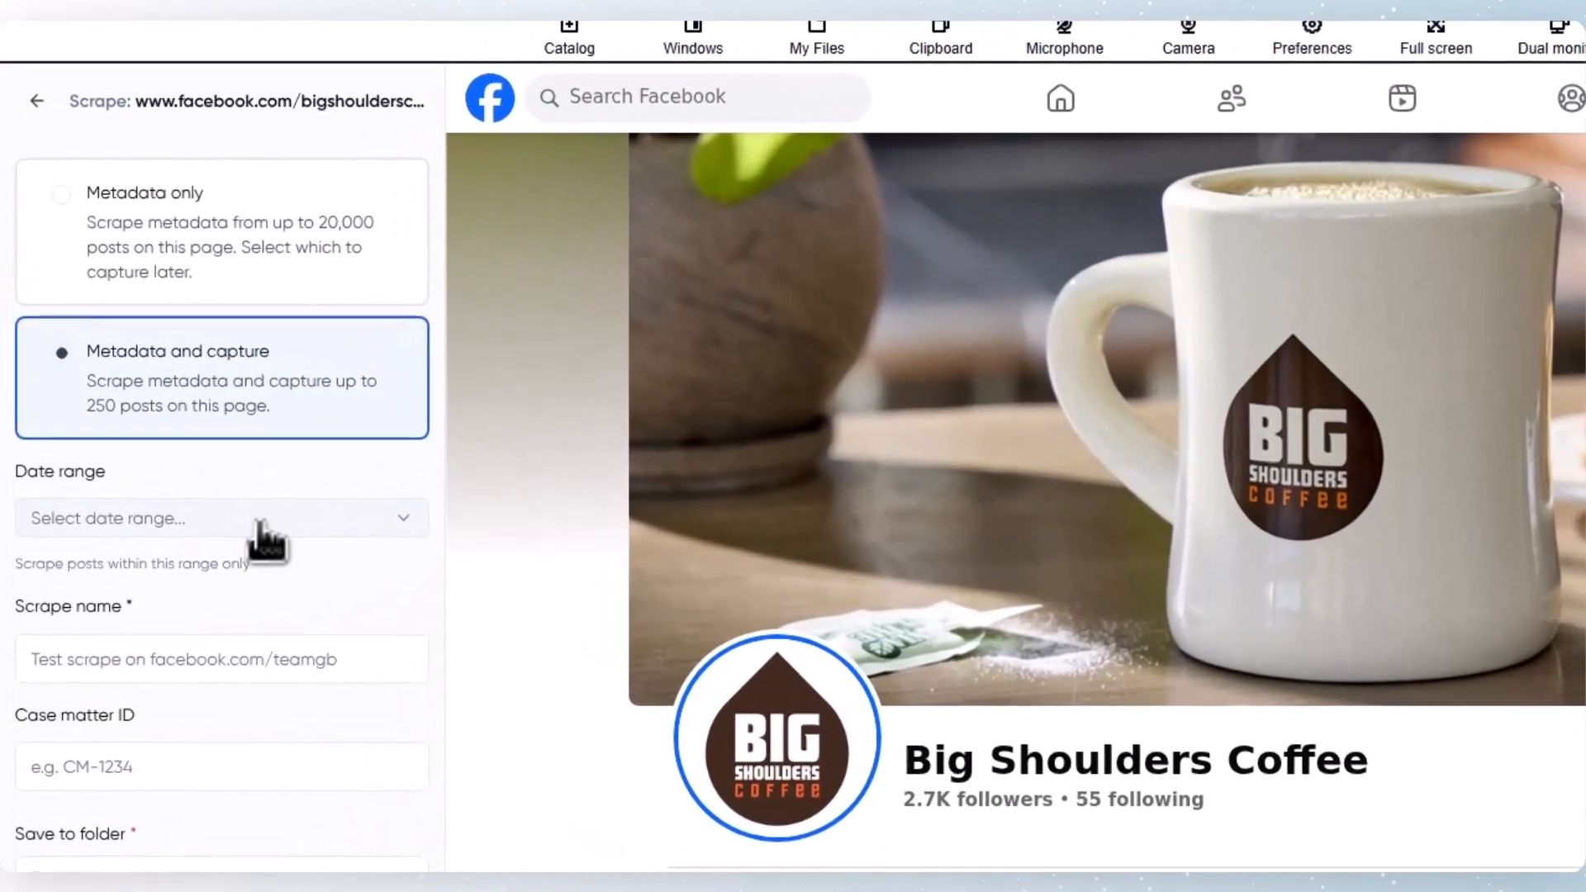
left_click(175, 408)
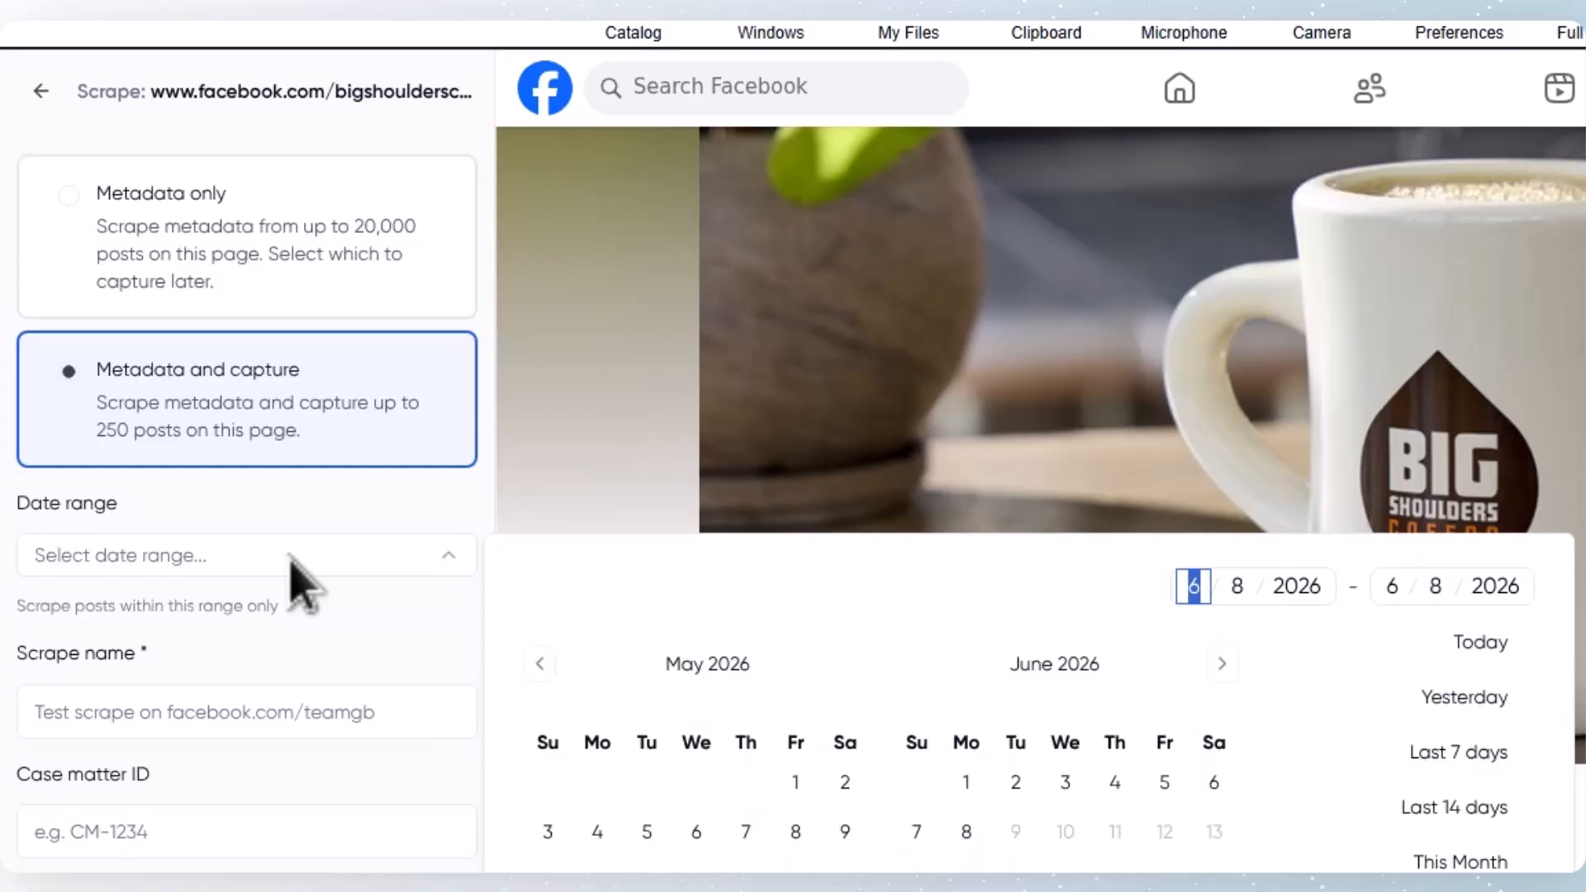
left_click(290, 590)
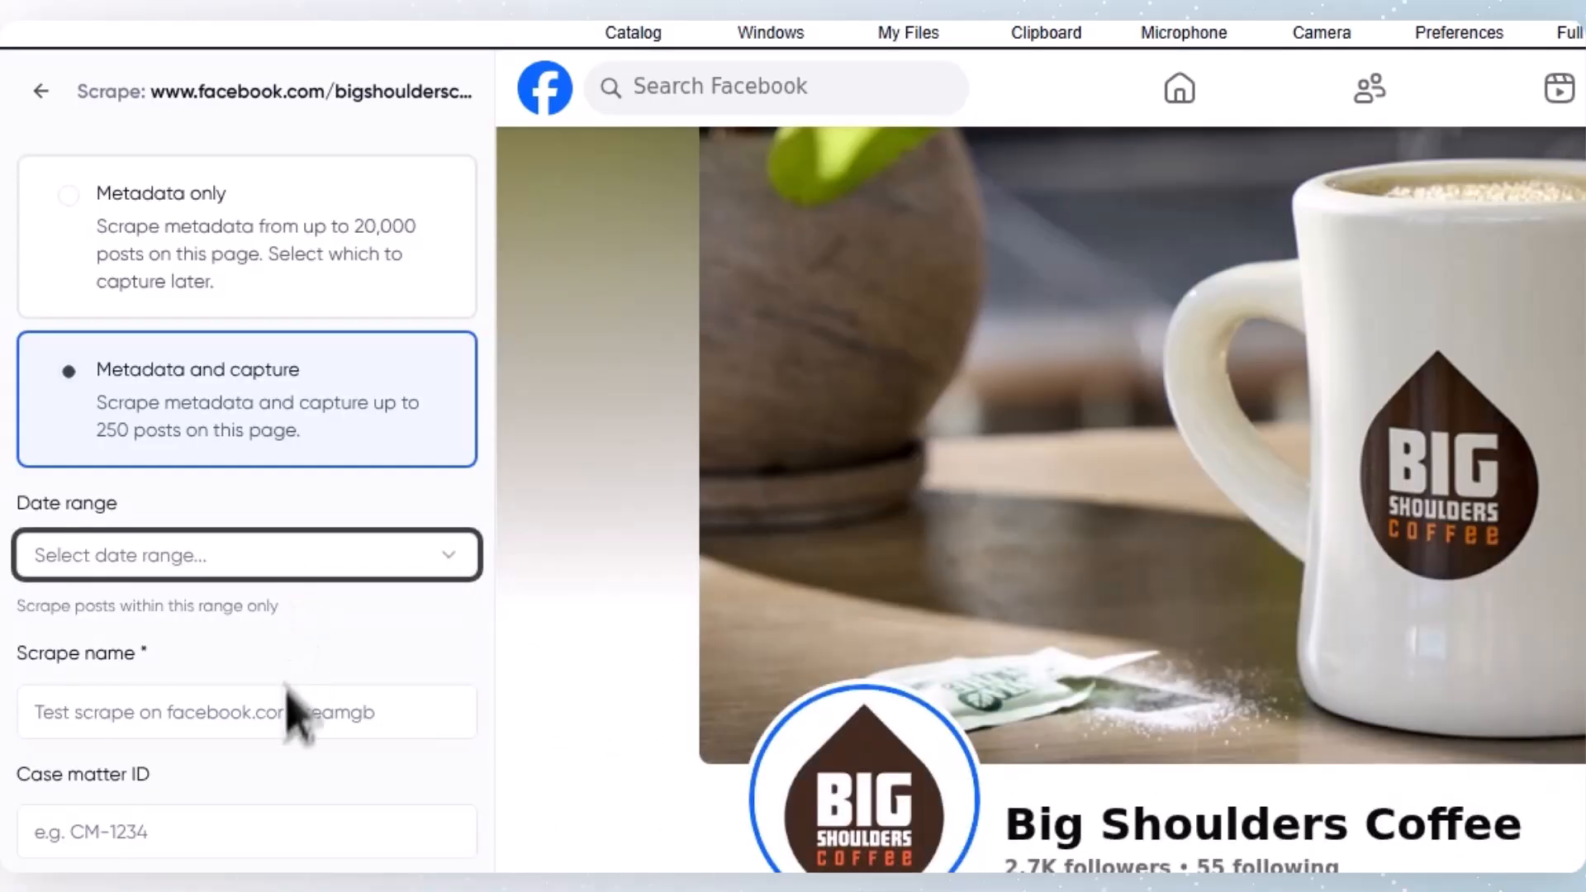
Step: Name the scrape "bigshoulderscoffee" and leave its case matter ID empty
left_click(280, 711)
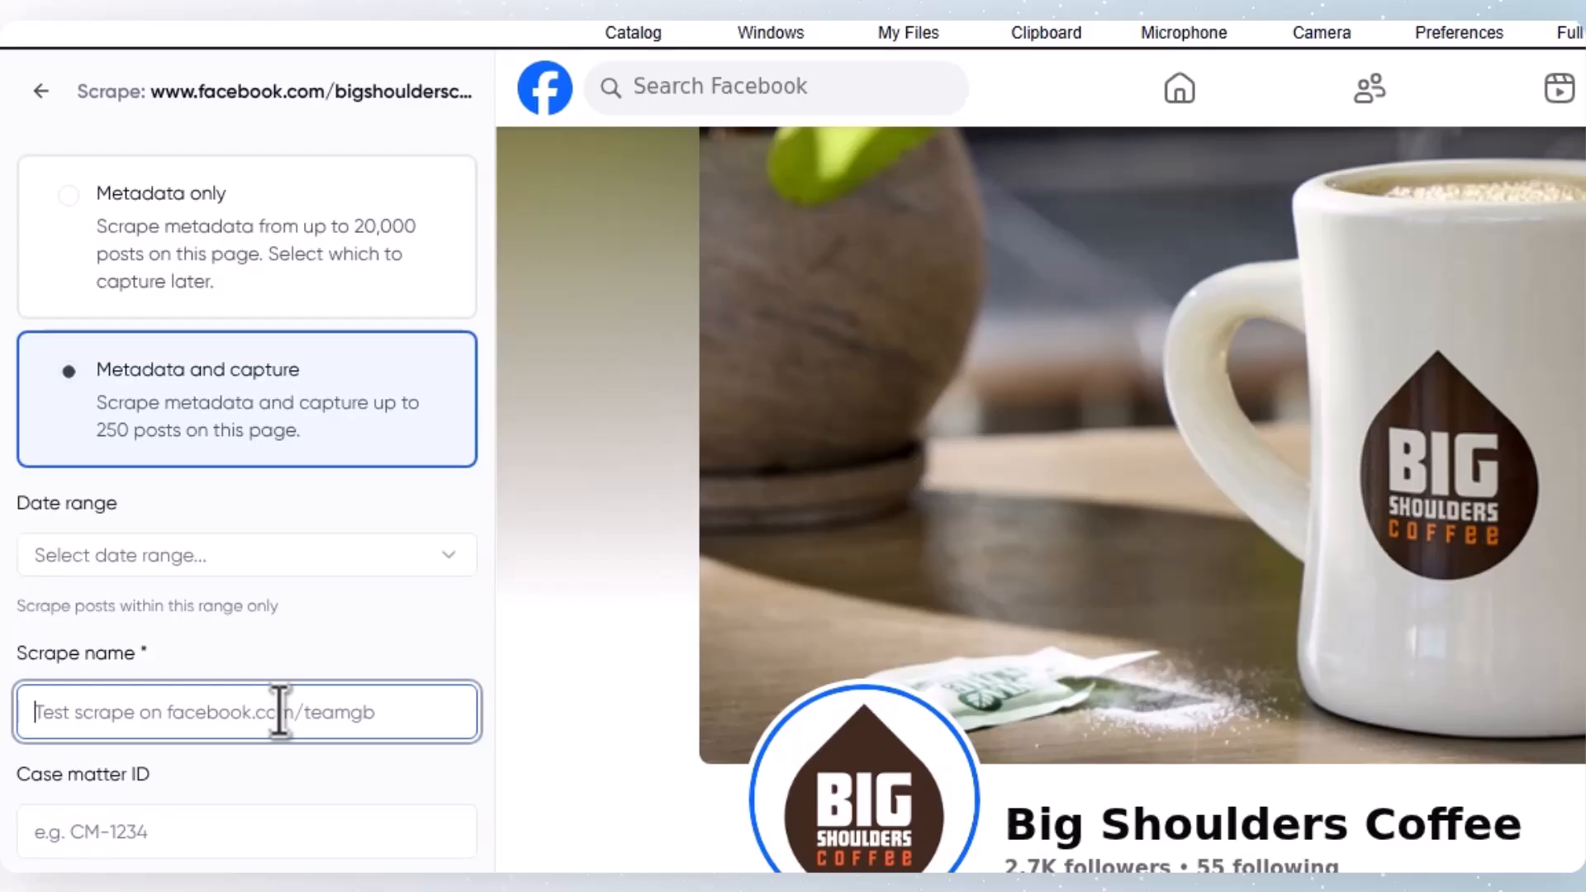
type("big")
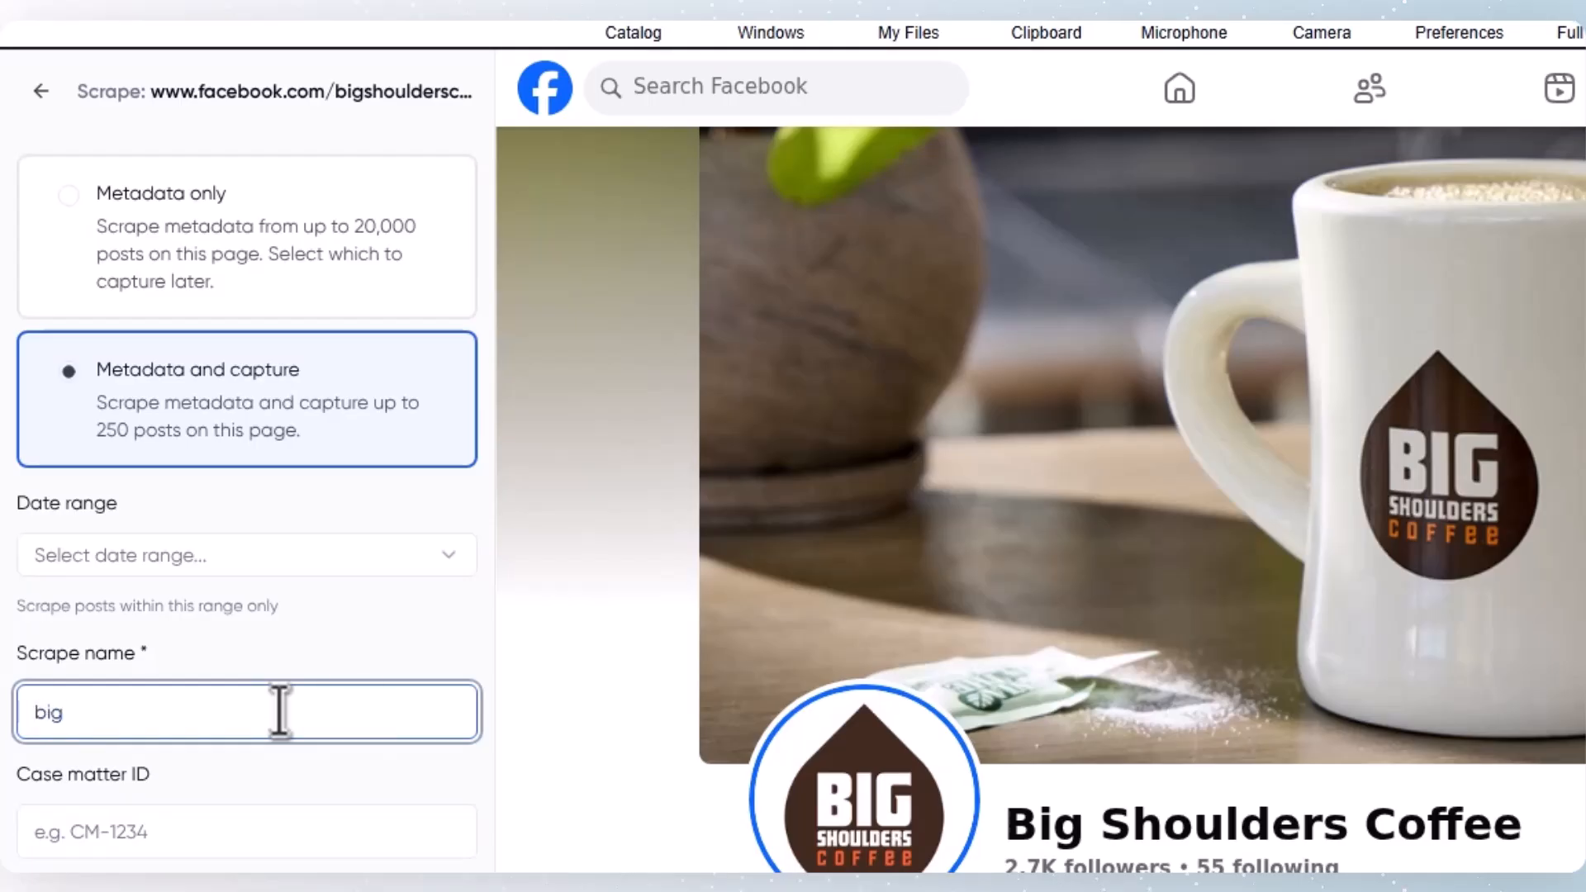
type("sh")
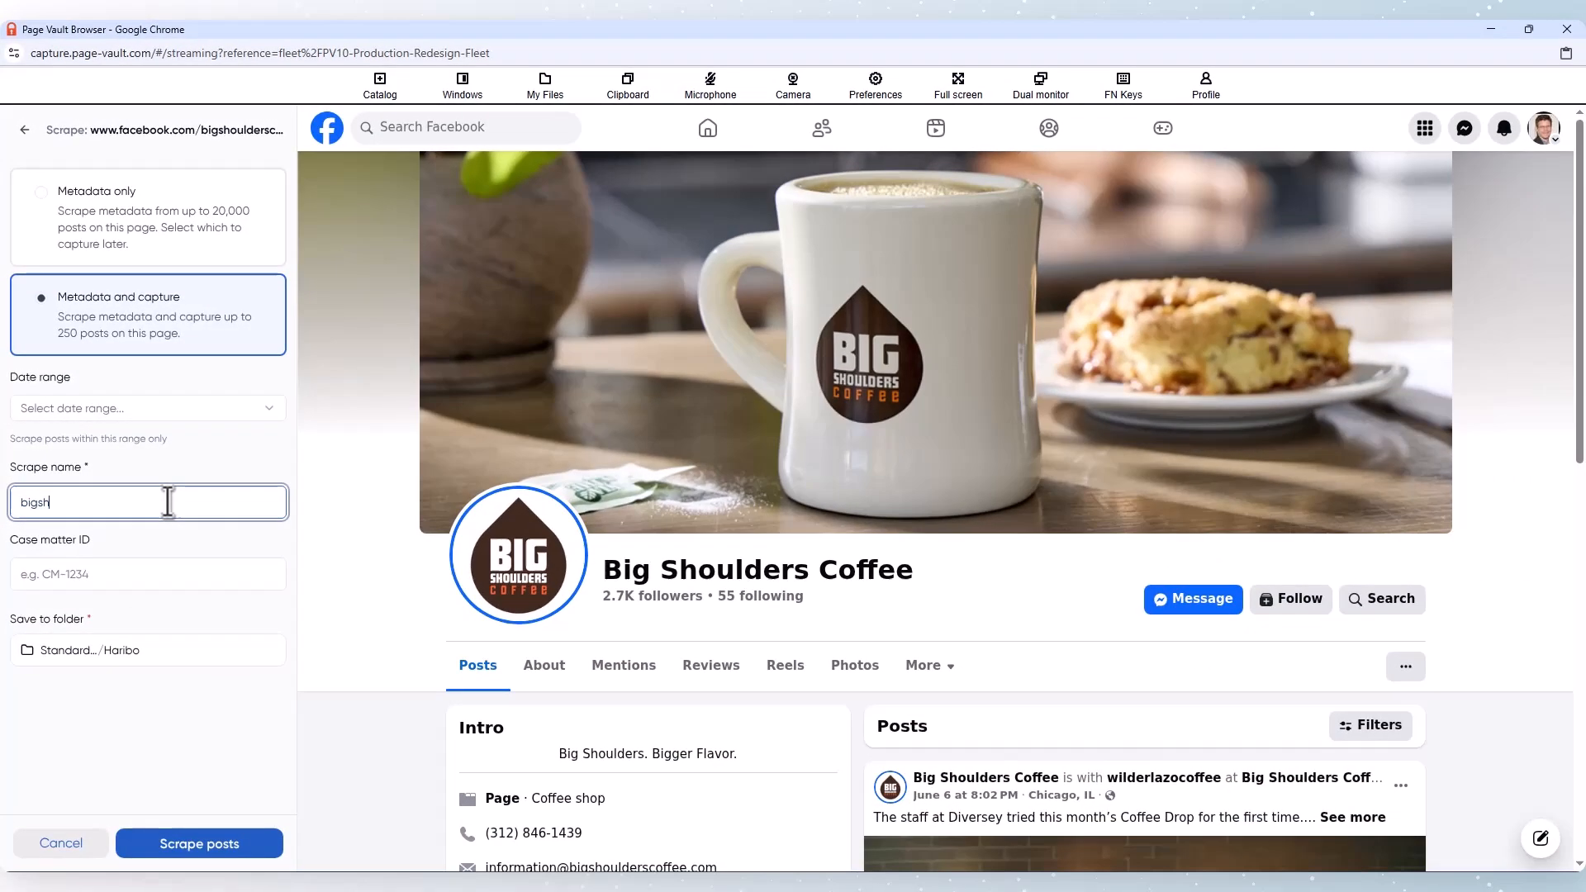
type("oulderscoffee")
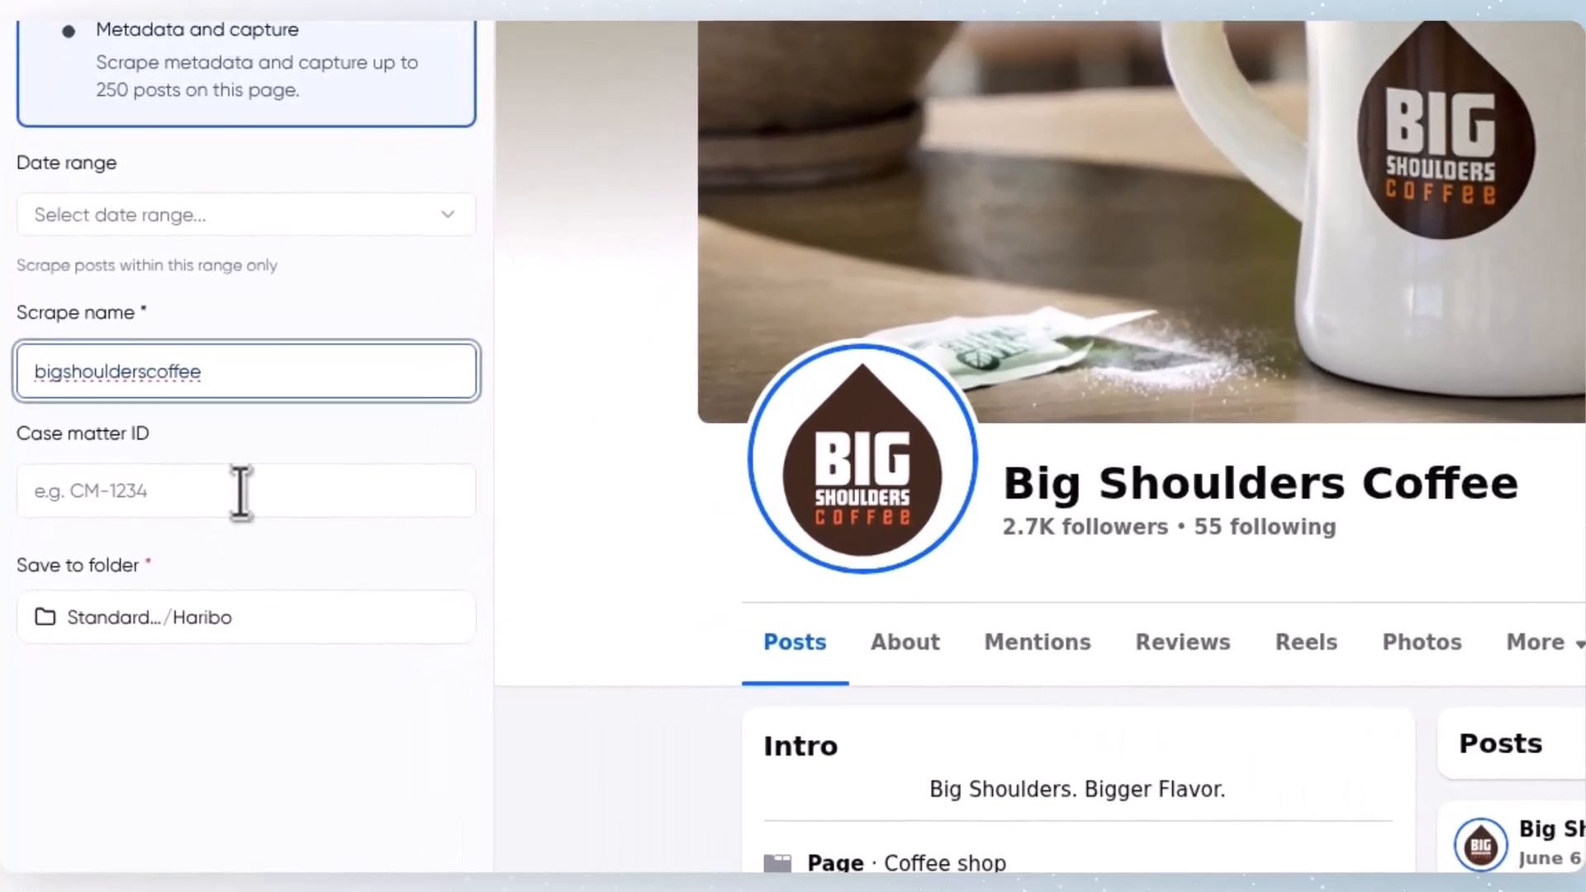
left_click(145, 574)
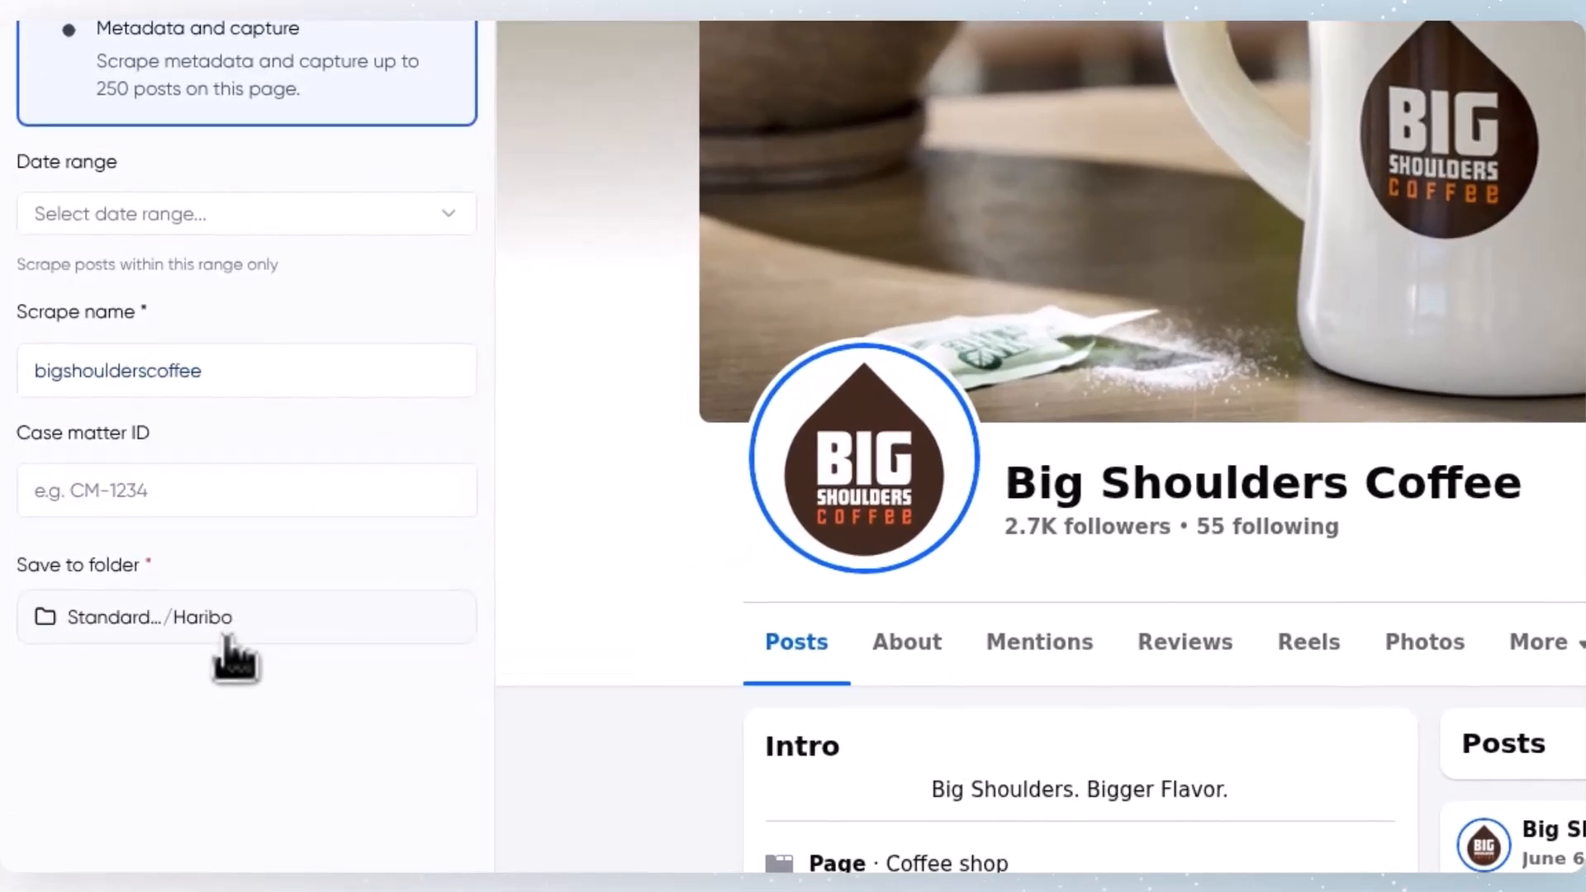
Step: Set the scrape's save folder to Standard Captures and start scraping the posts
left_click(171, 646)
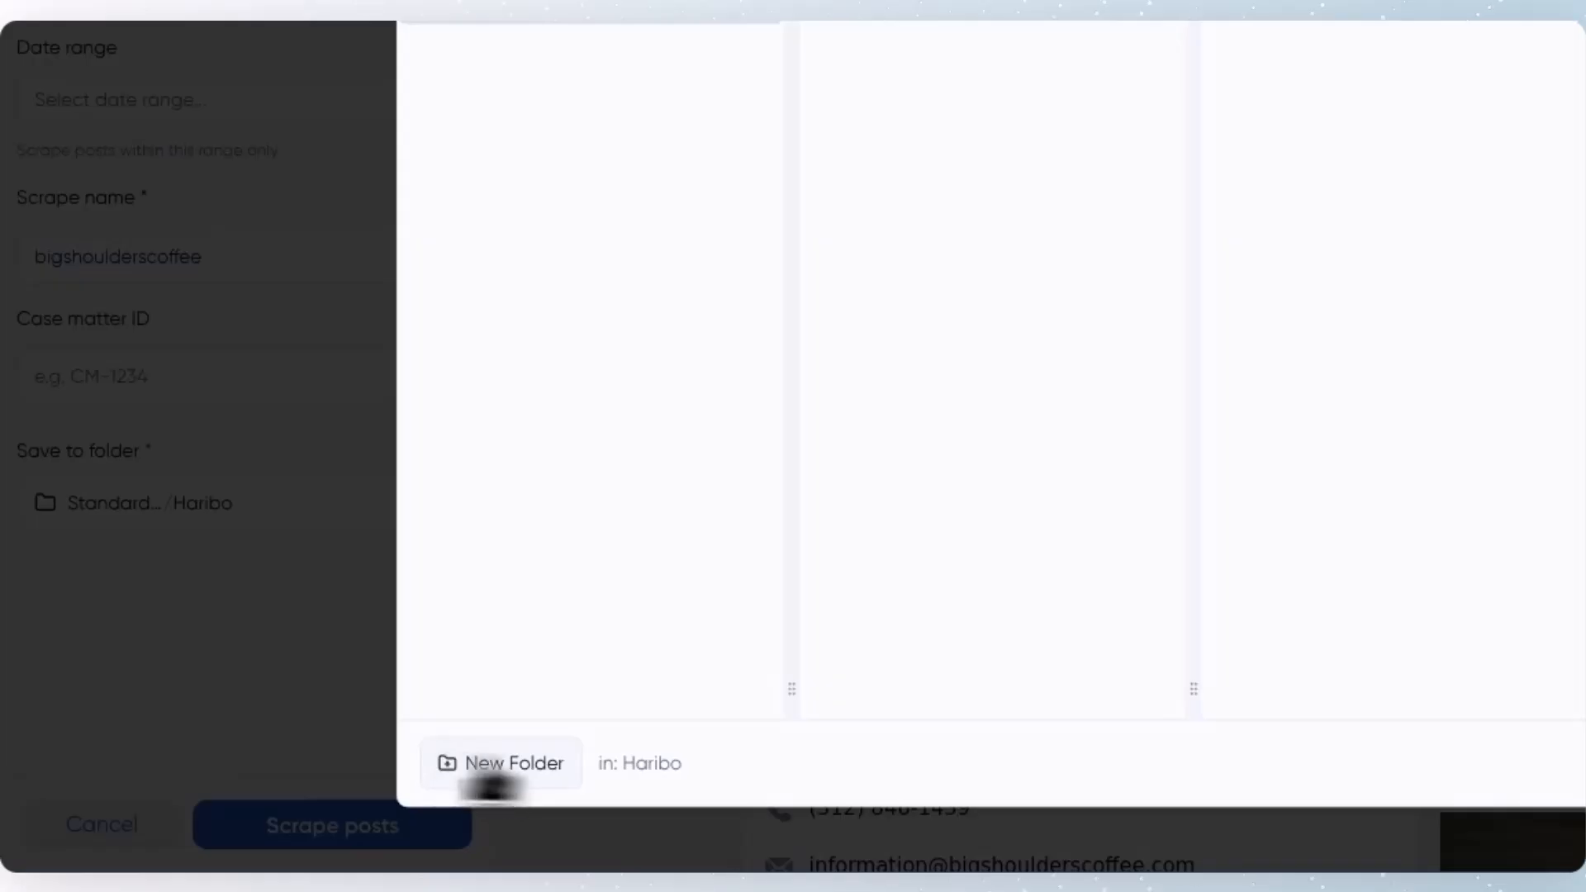
left_click(661, 124)
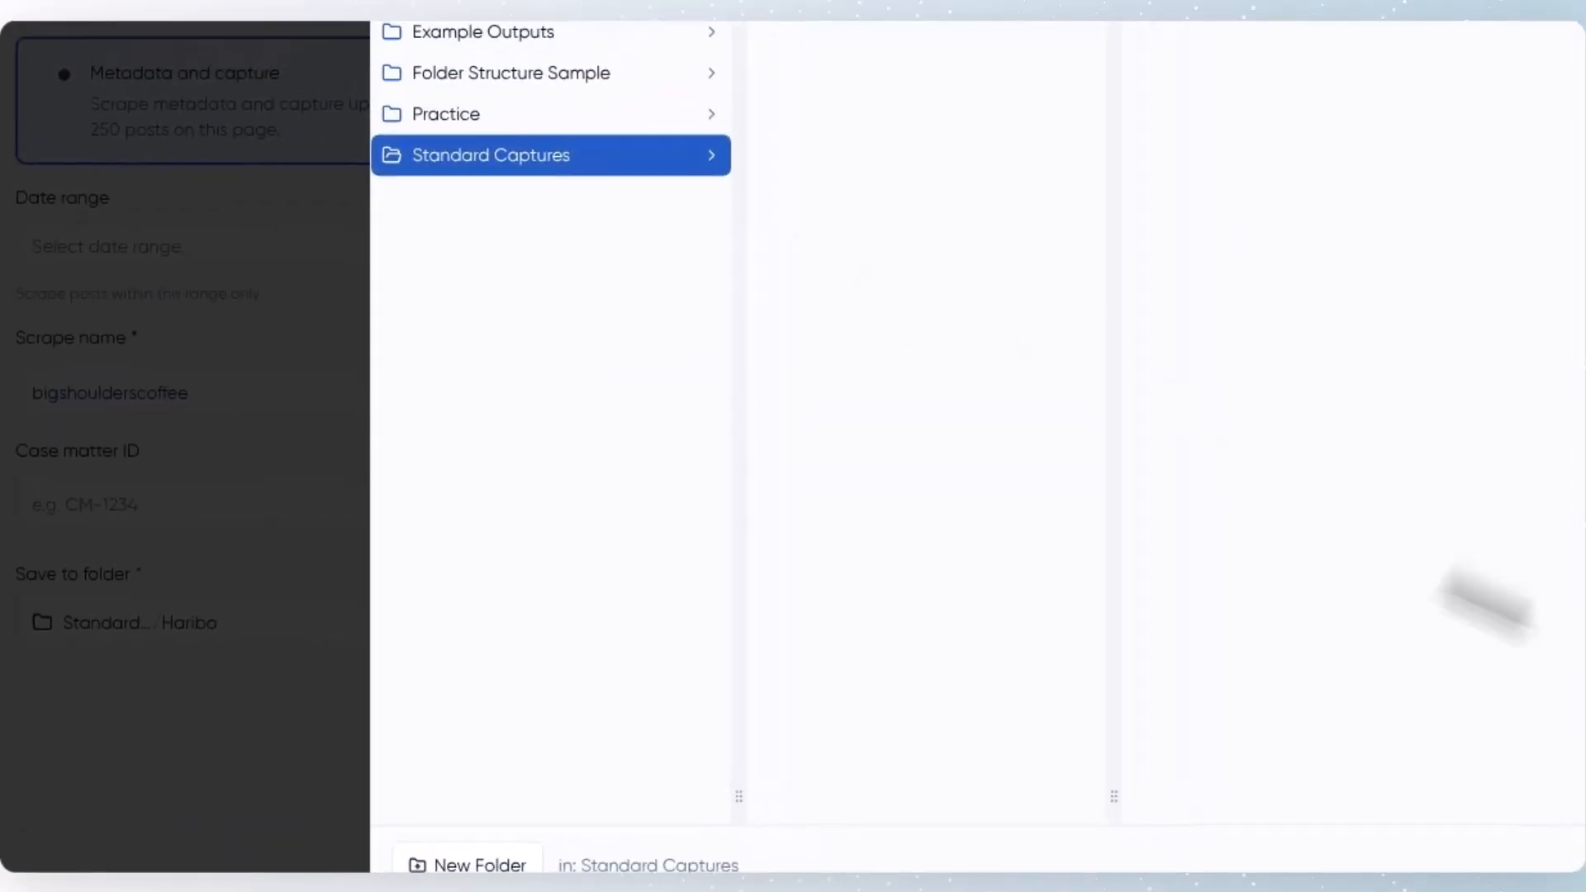
left_click(1283, 809)
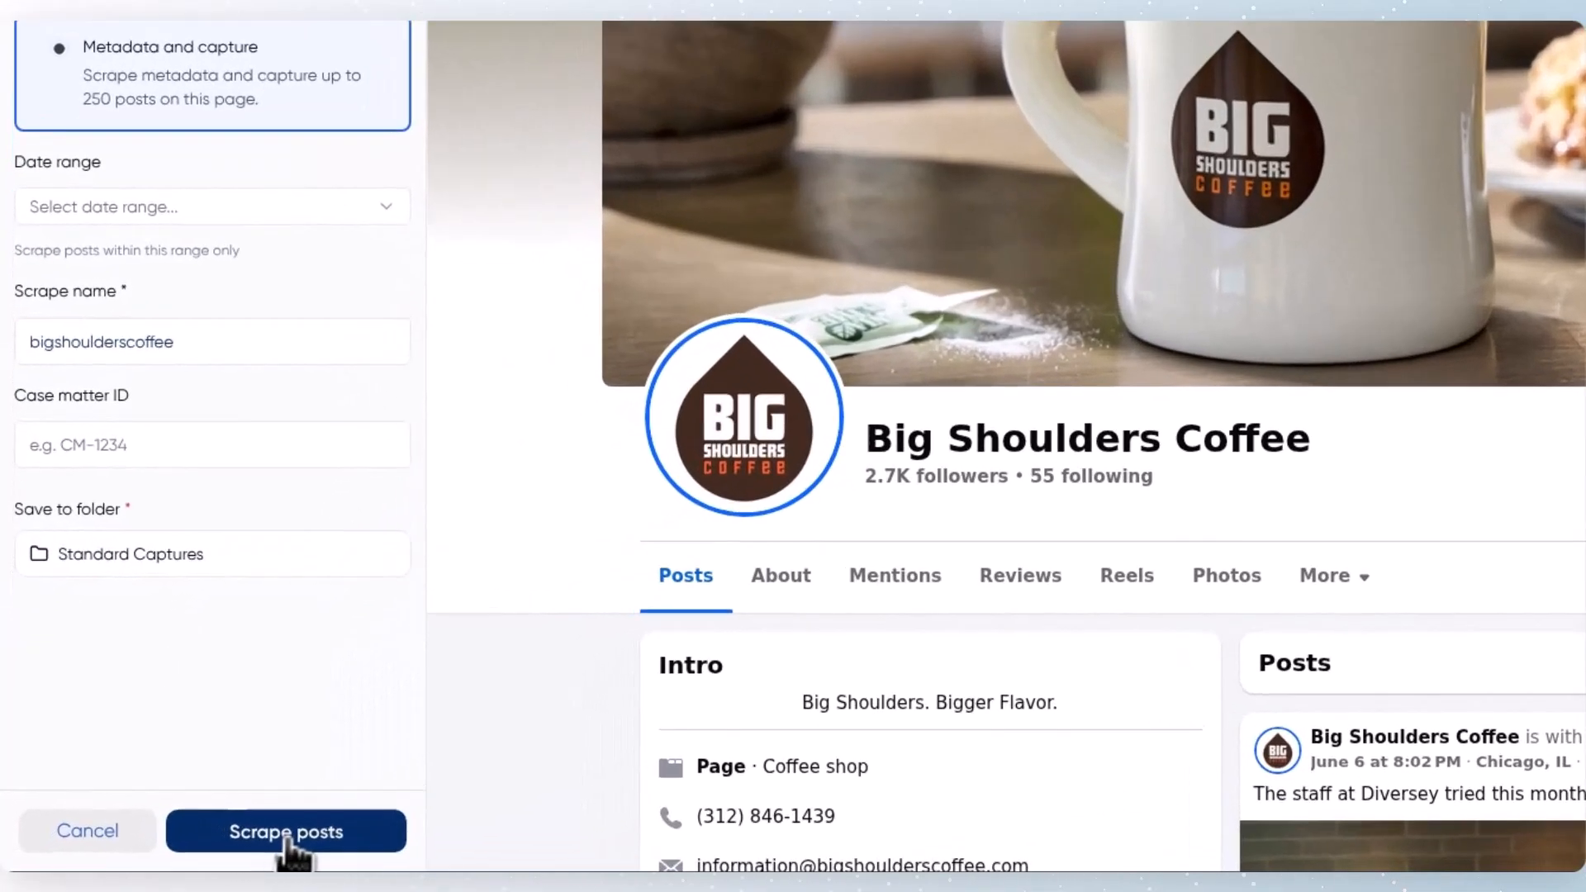
left_click(201, 849)
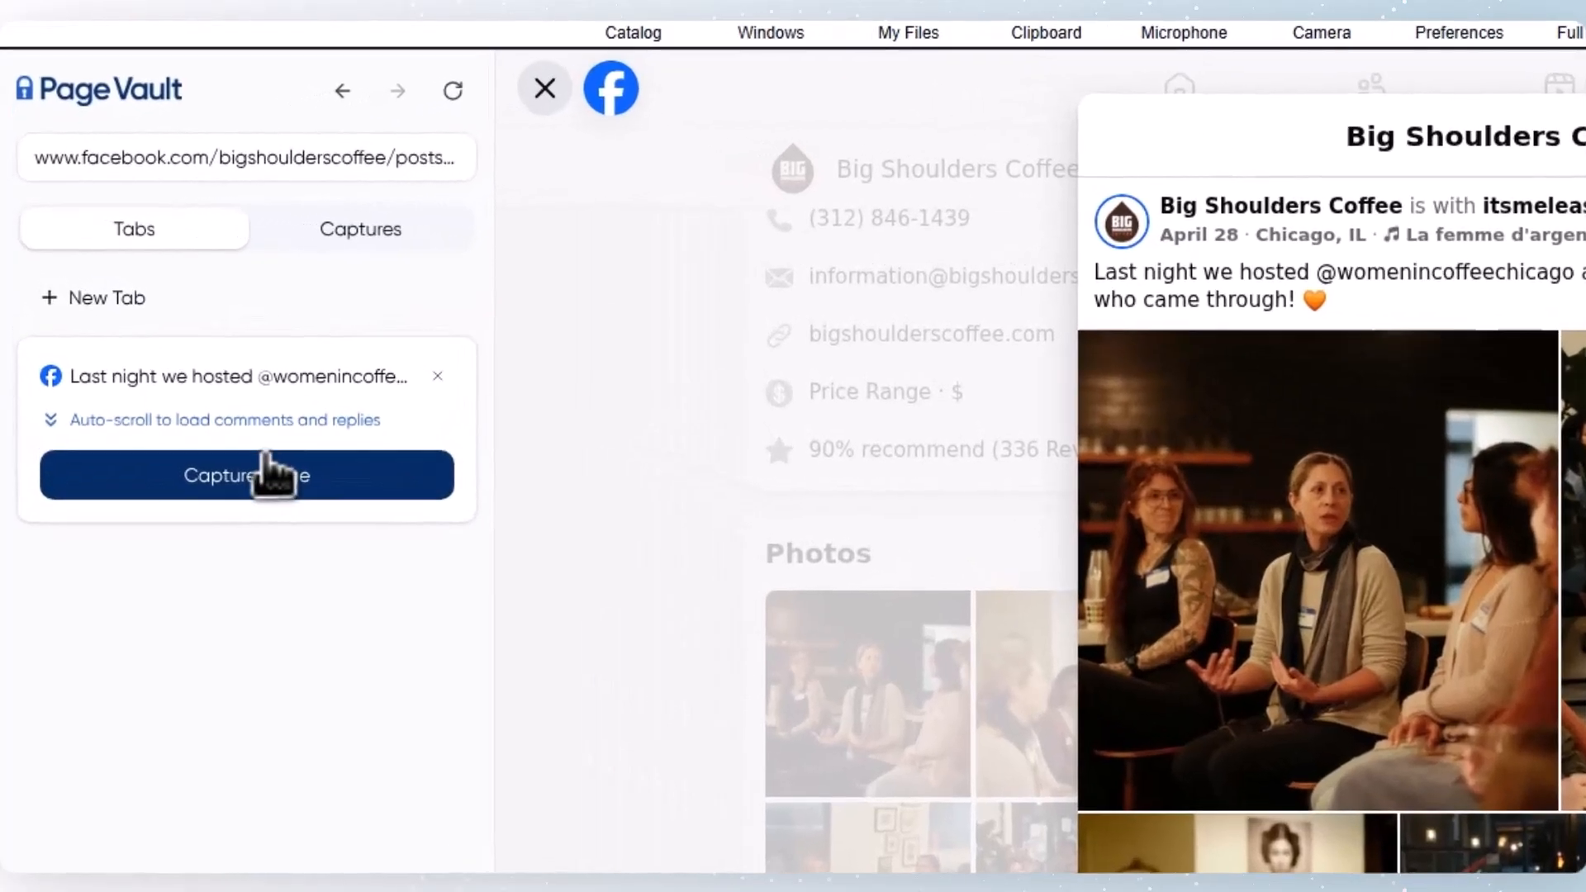
Step: Set up a Facebook post capture with video, add three additional post URLs for bulk capture, and start it
left_click(166, 360)
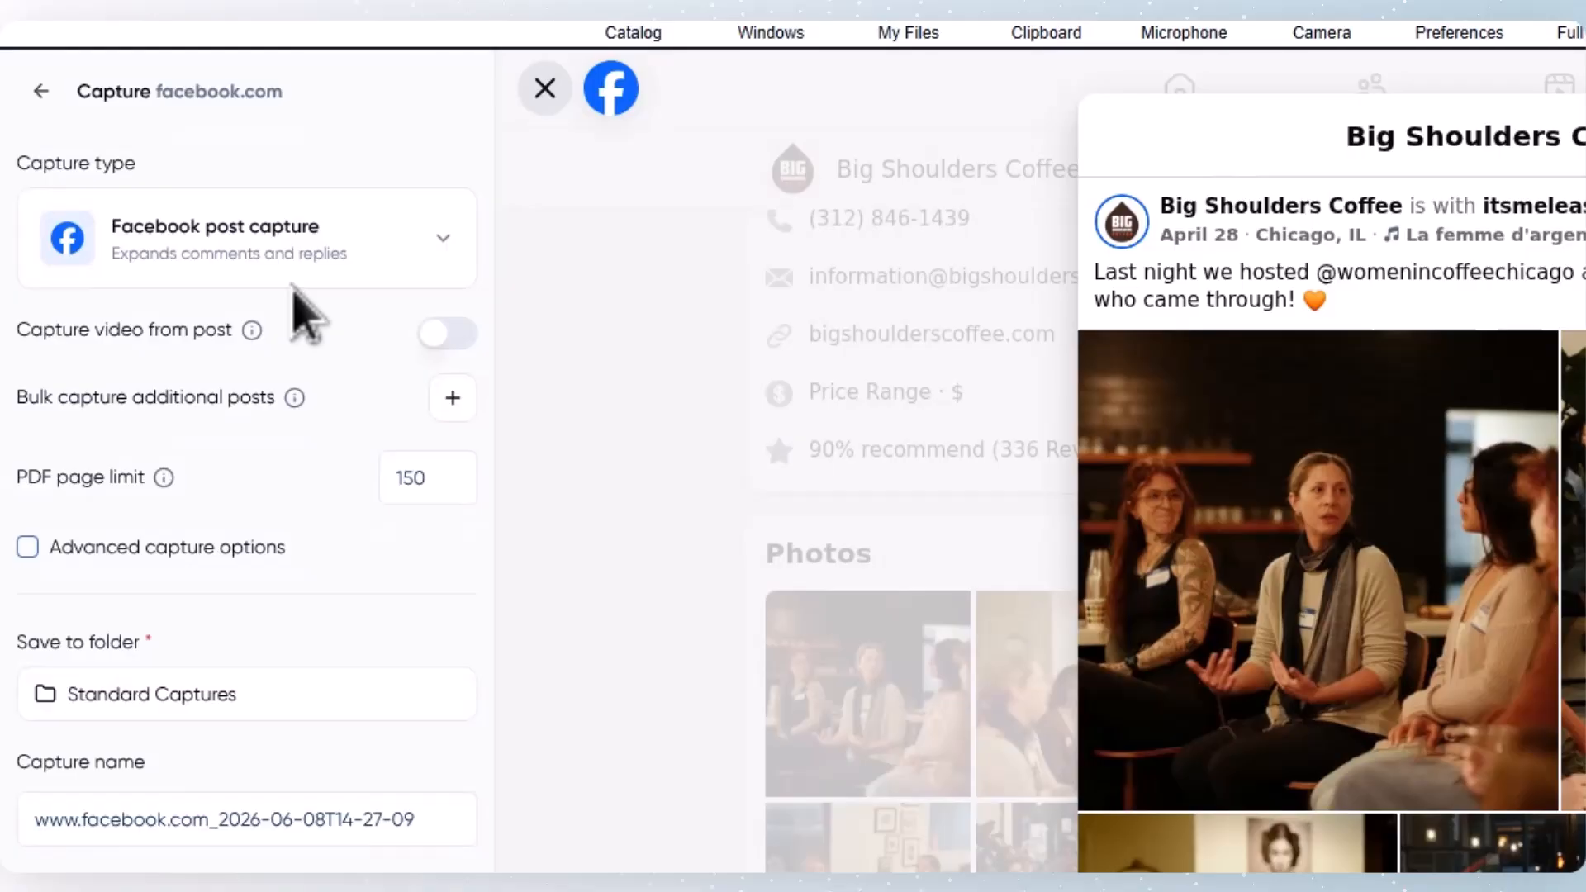
left_click(433, 337)
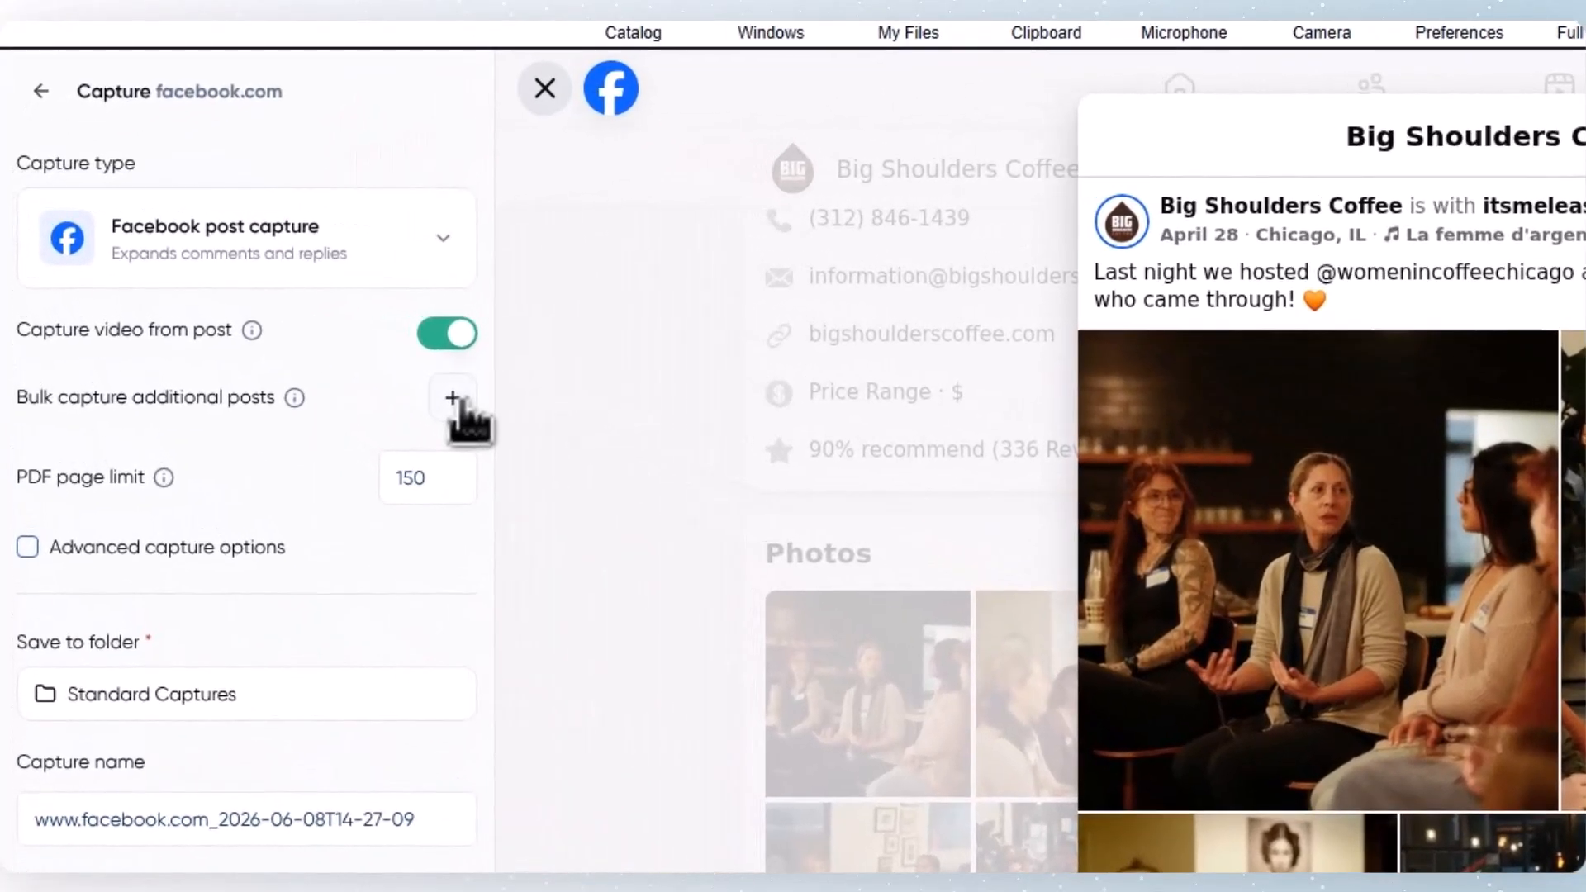
left_click(272, 314)
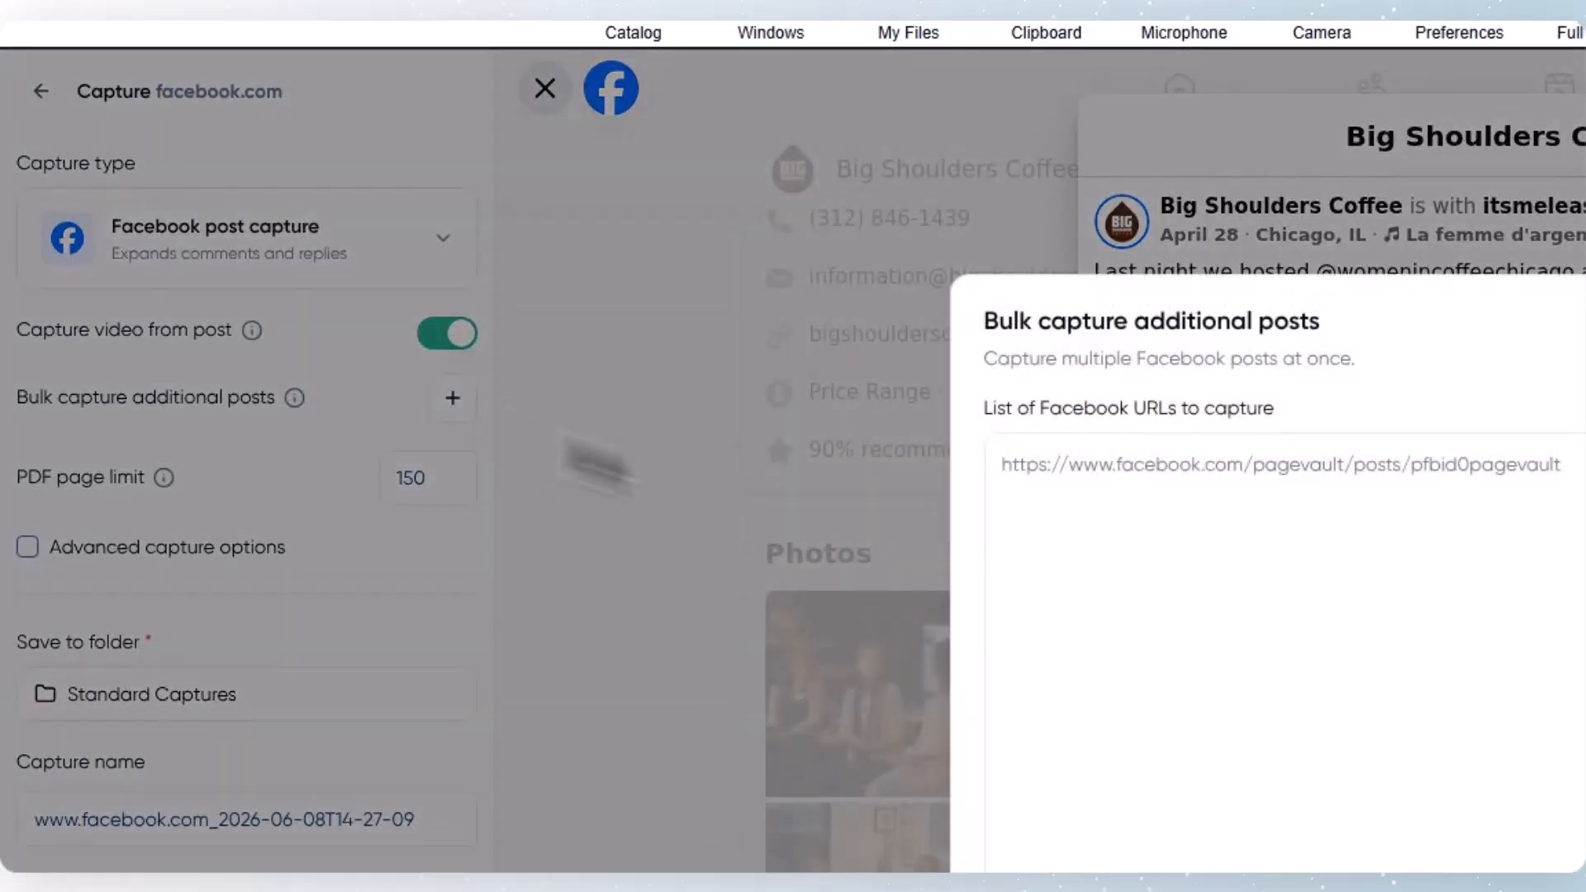
left_click(1128, 487)
key("ctrl+v")
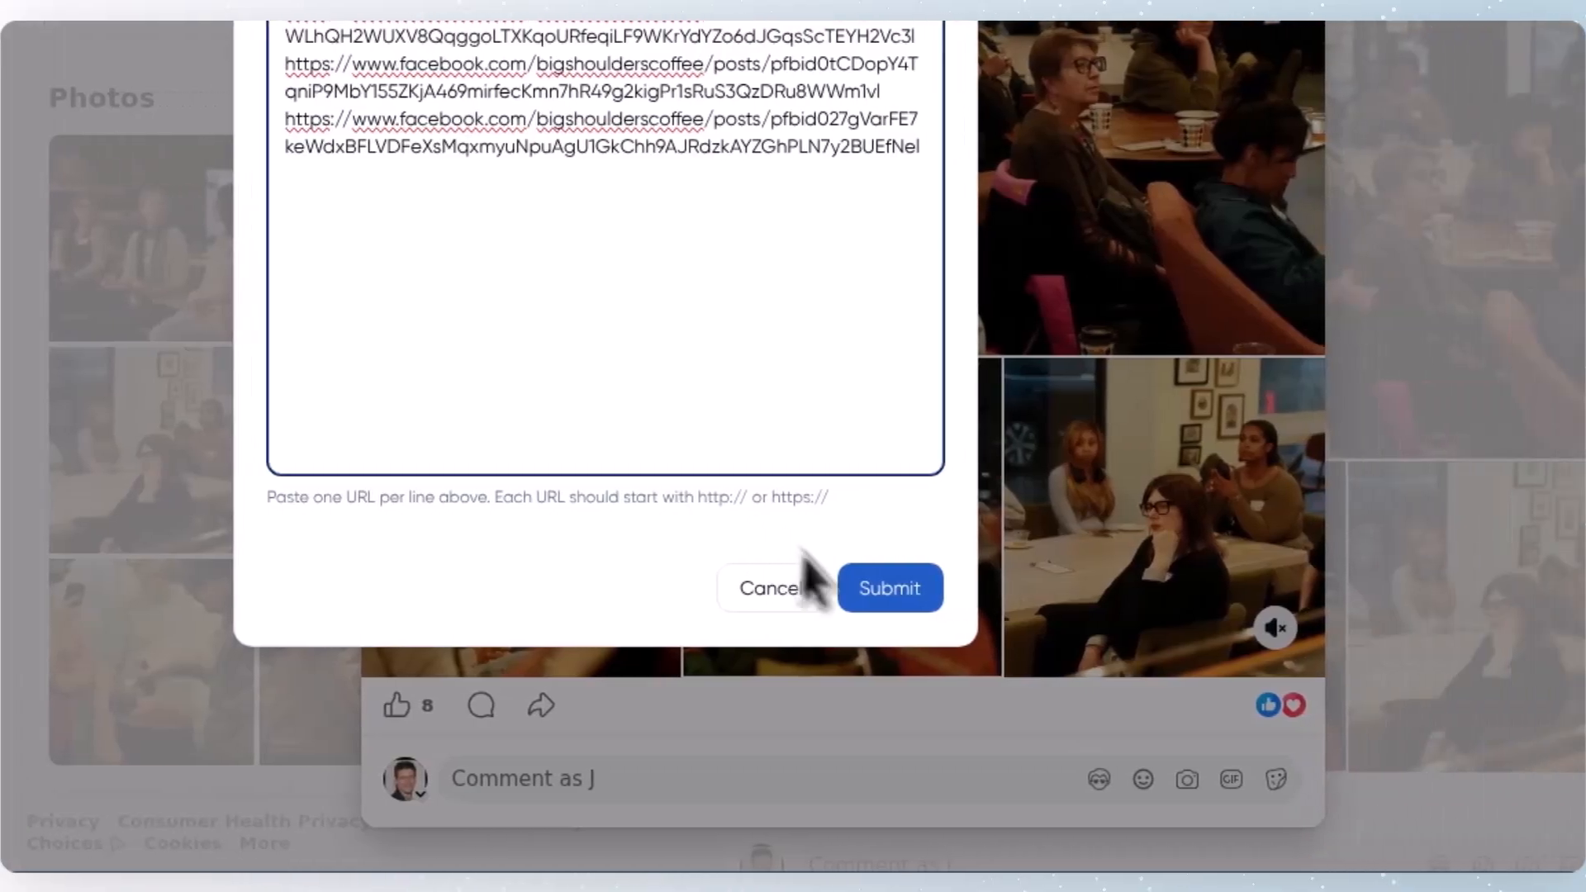
left_click(890, 587)
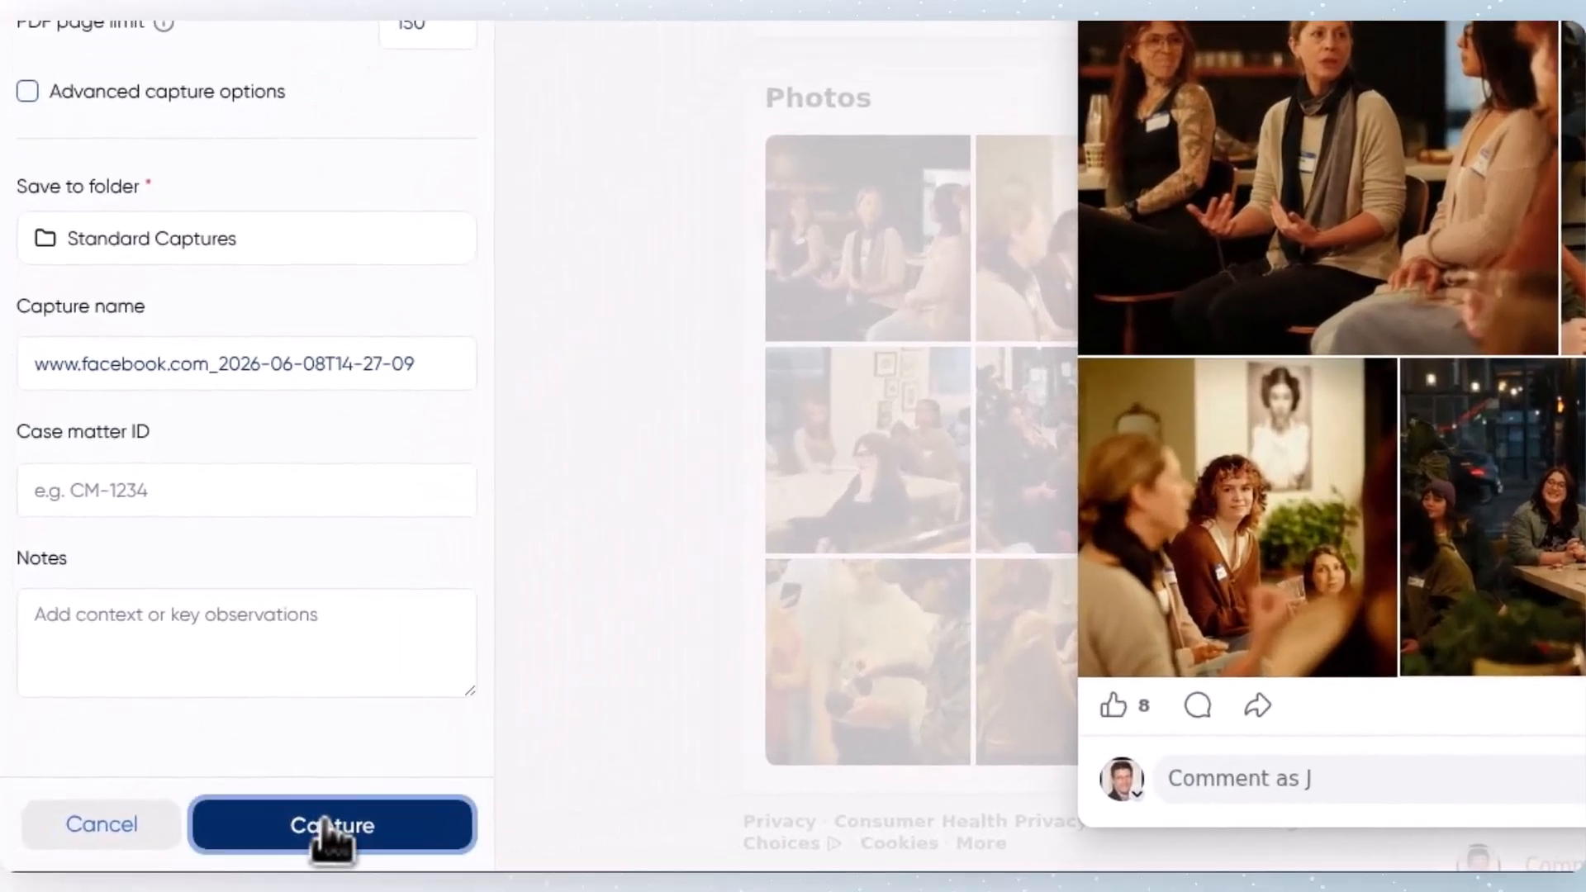
left_click(196, 838)
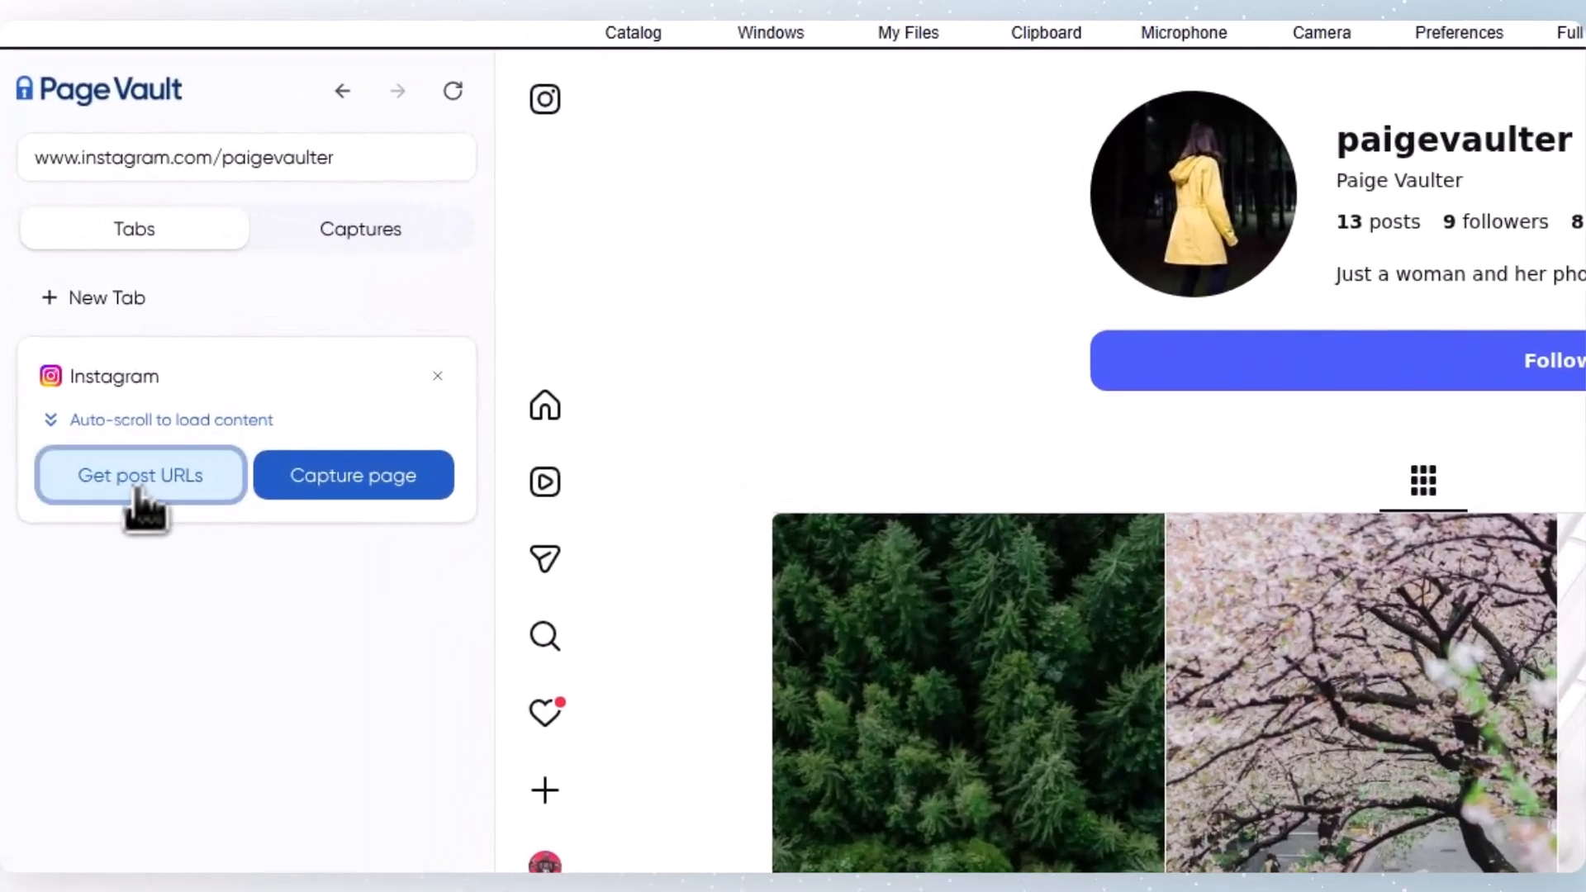
Step: View the Get post URLs form without submitting it, and start an Instagram page capture of the profile with videos from posts included
left_click(89, 372)
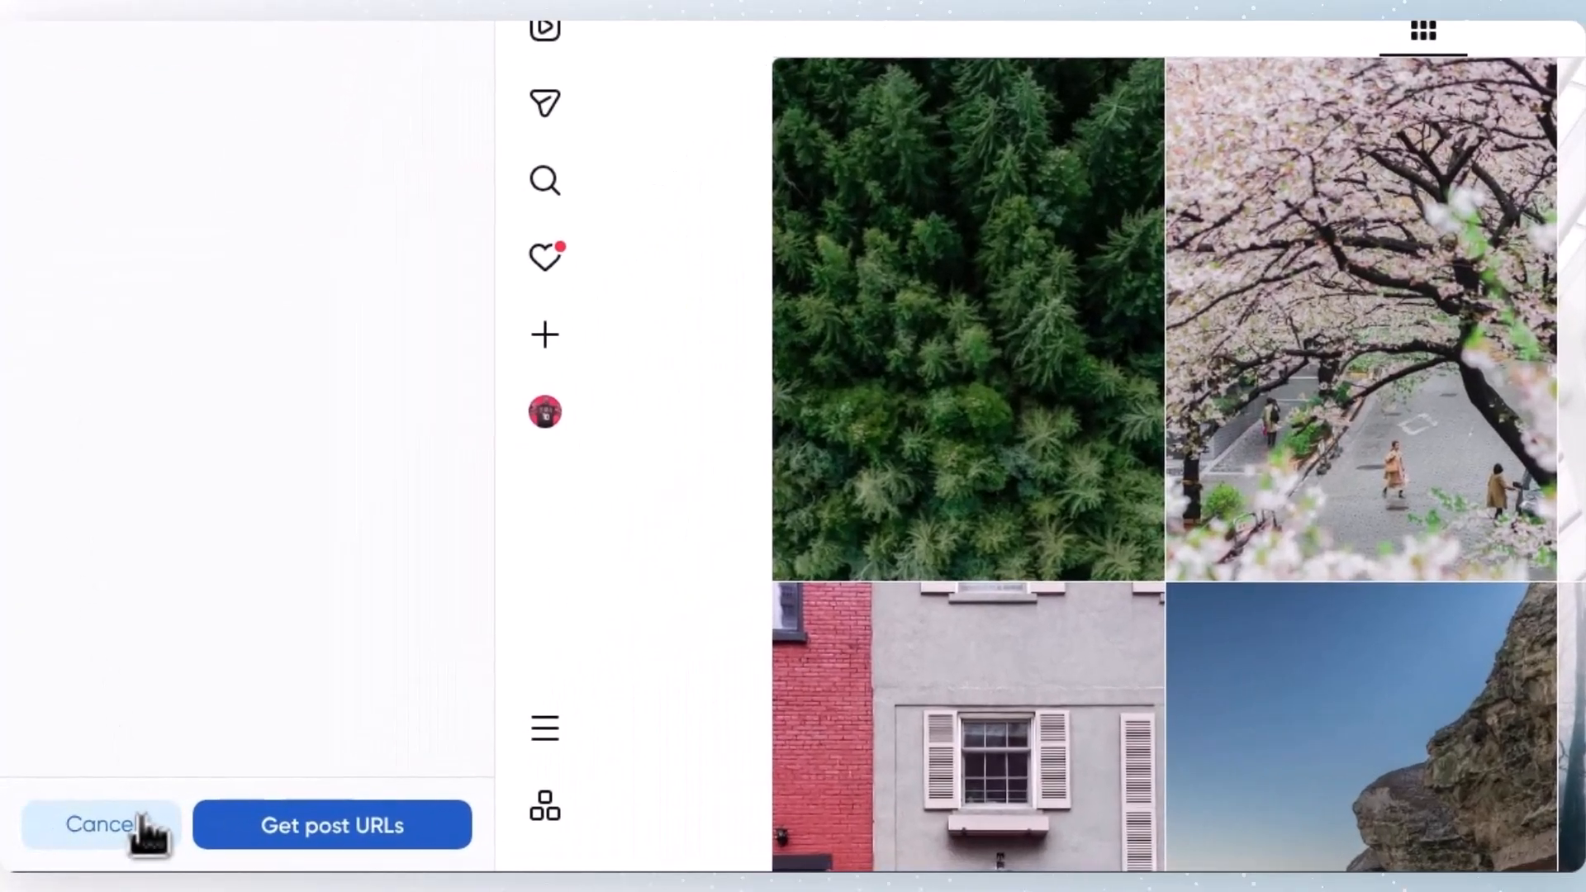
left_click(120, 830)
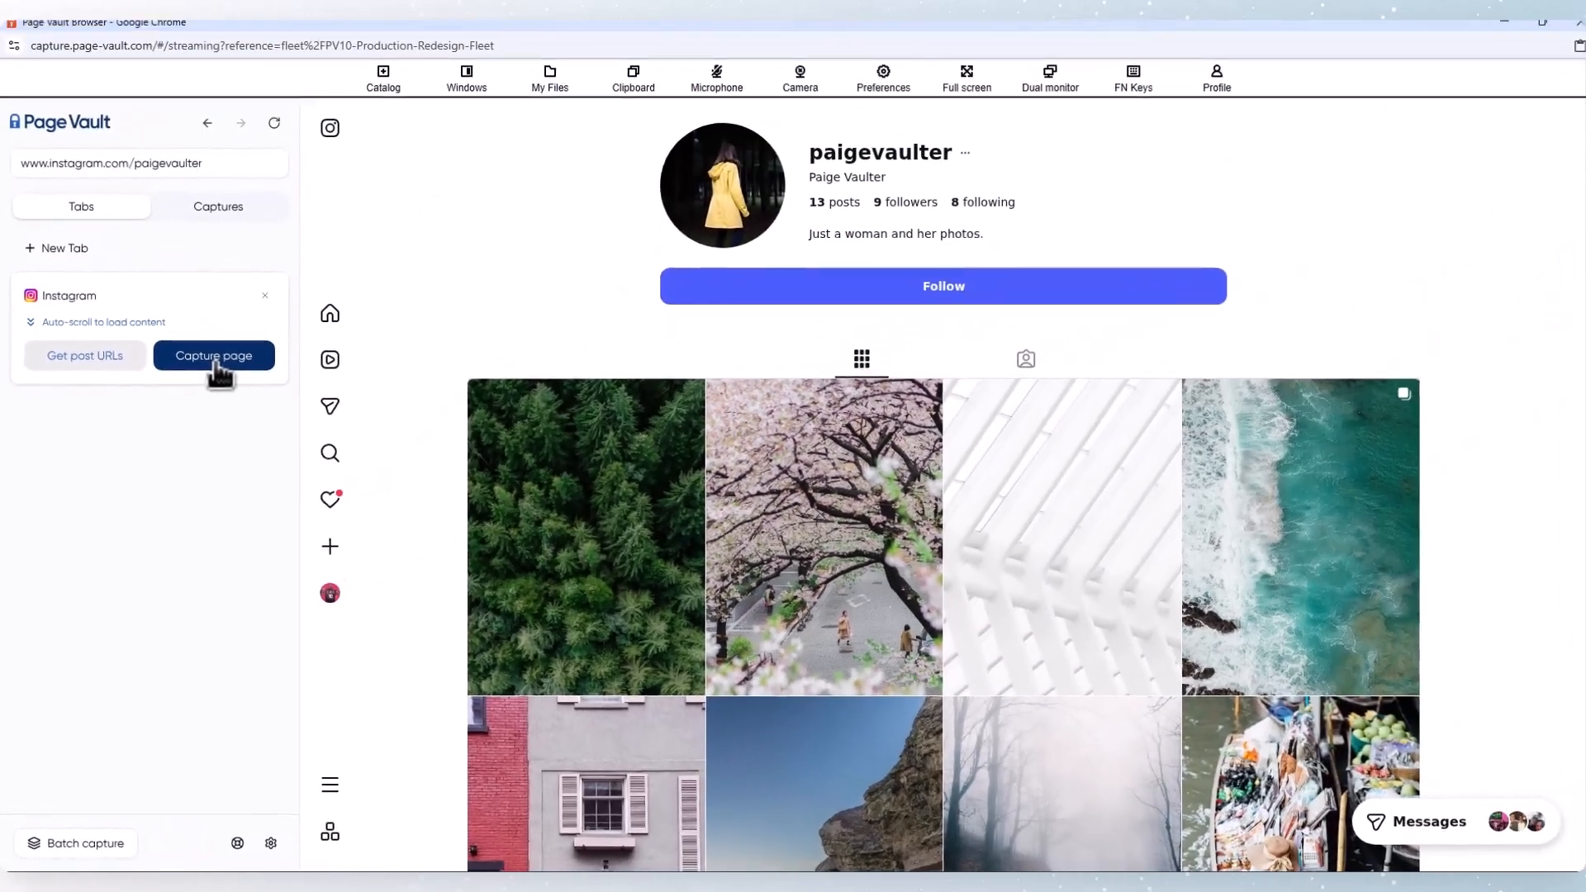
left_click(353, 27)
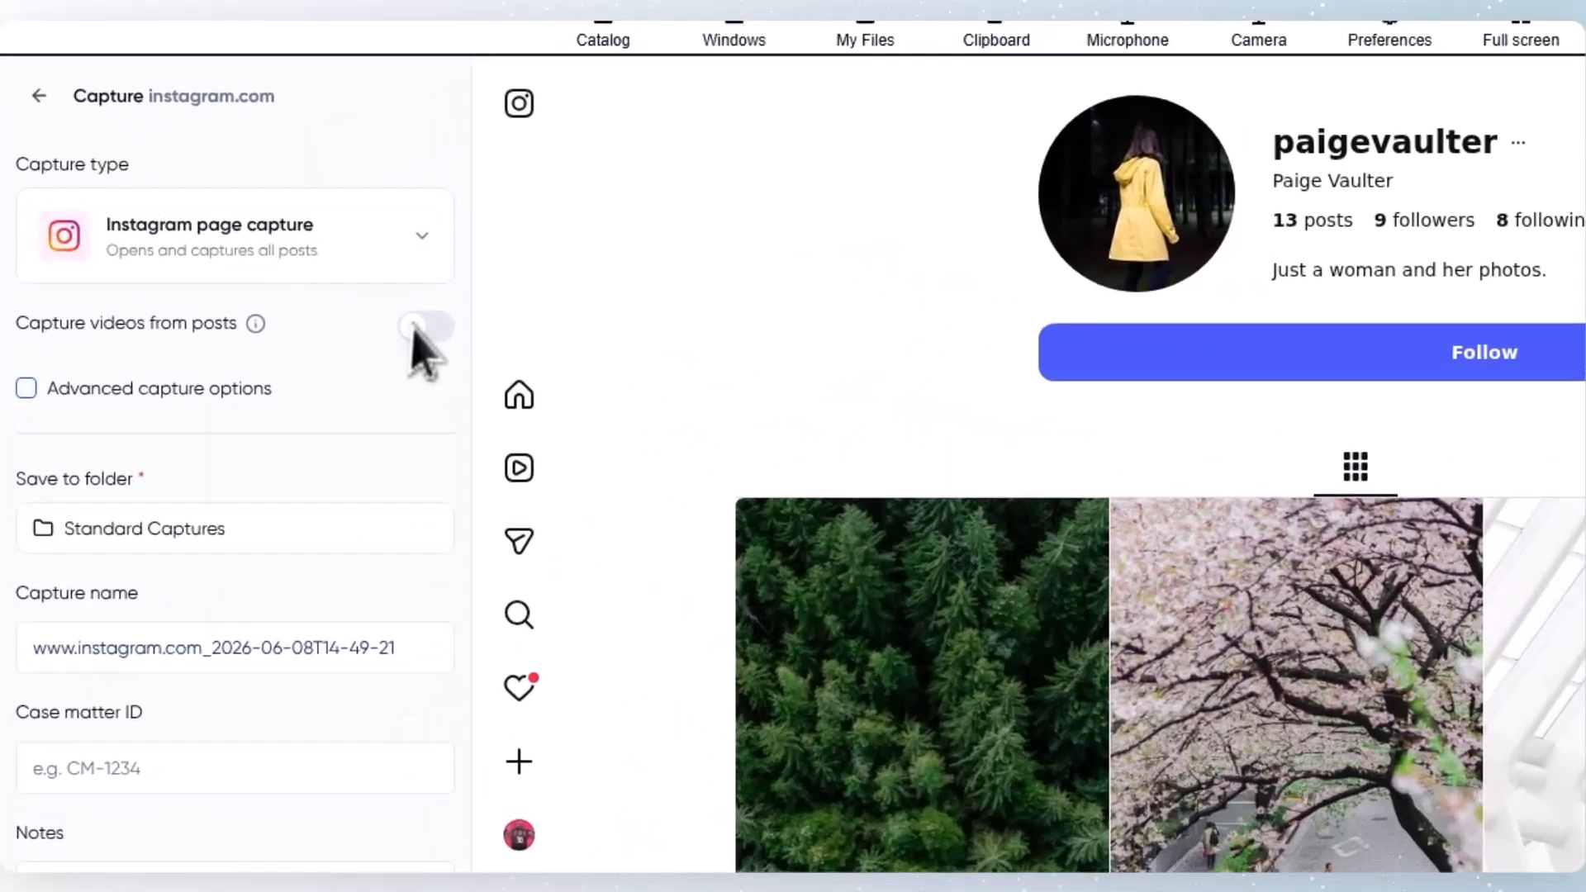
left_click(268, 275)
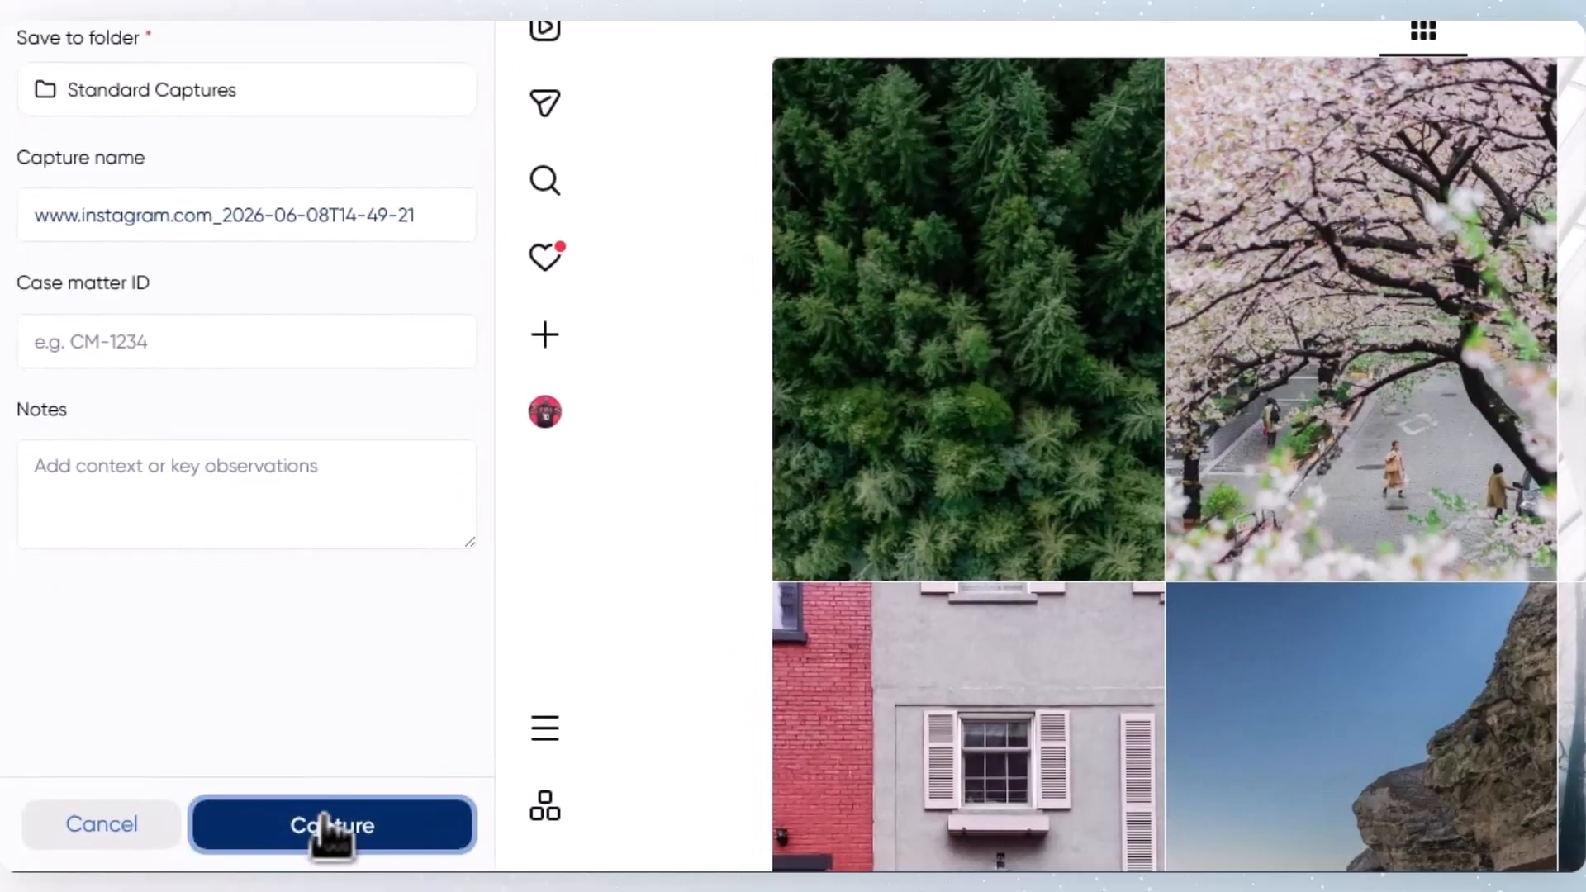
left_click(209, 843)
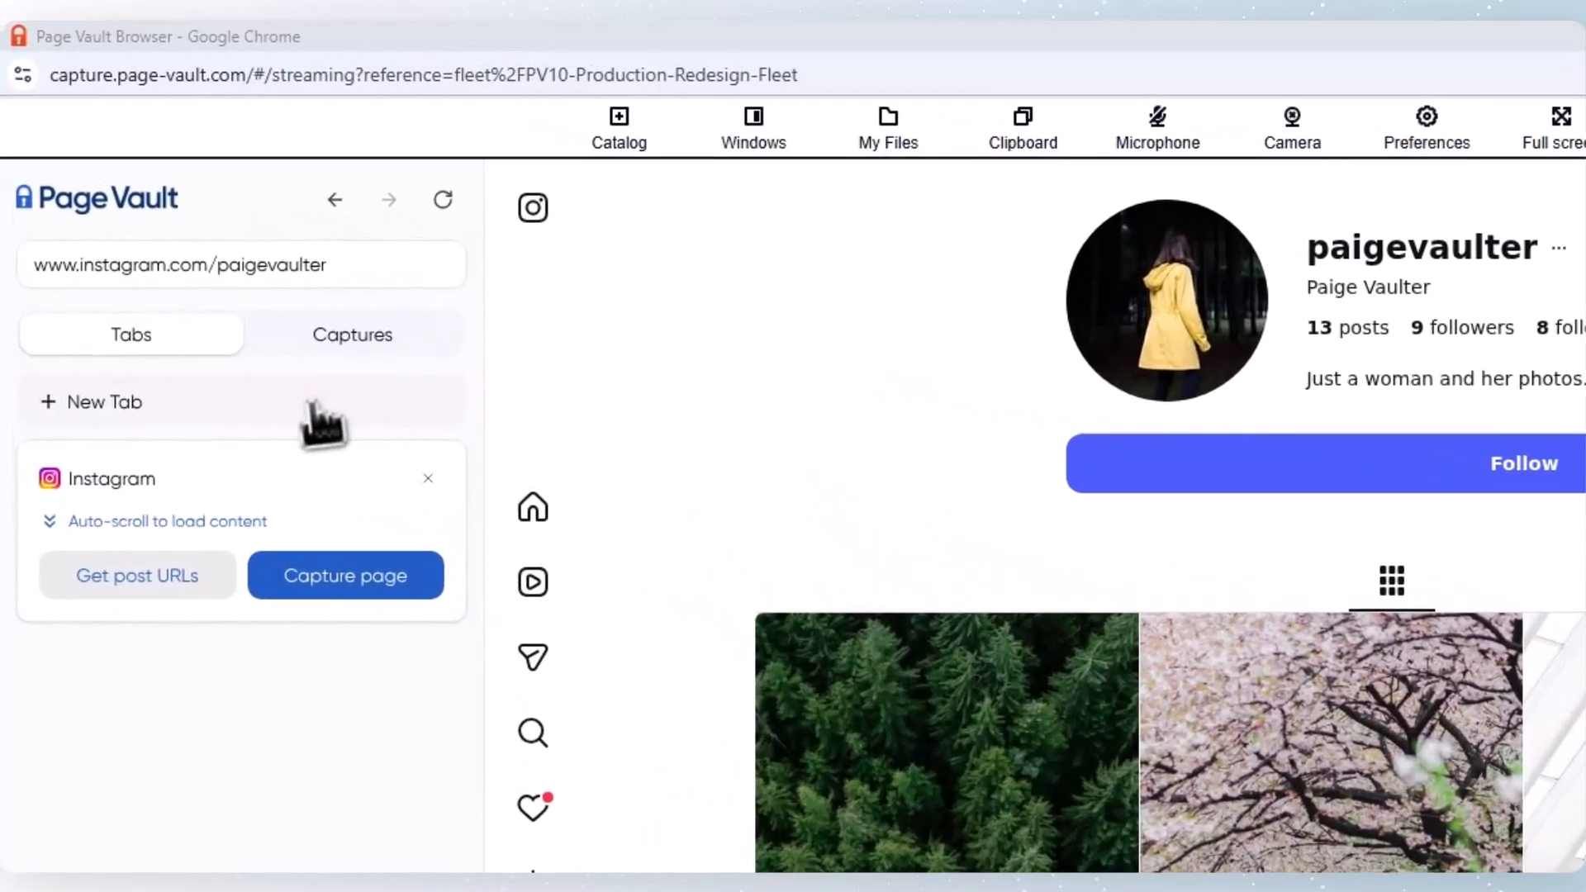
Step: Open a new tab and browse the support topics in the Page Vault Help Center
left_click(191, 255)
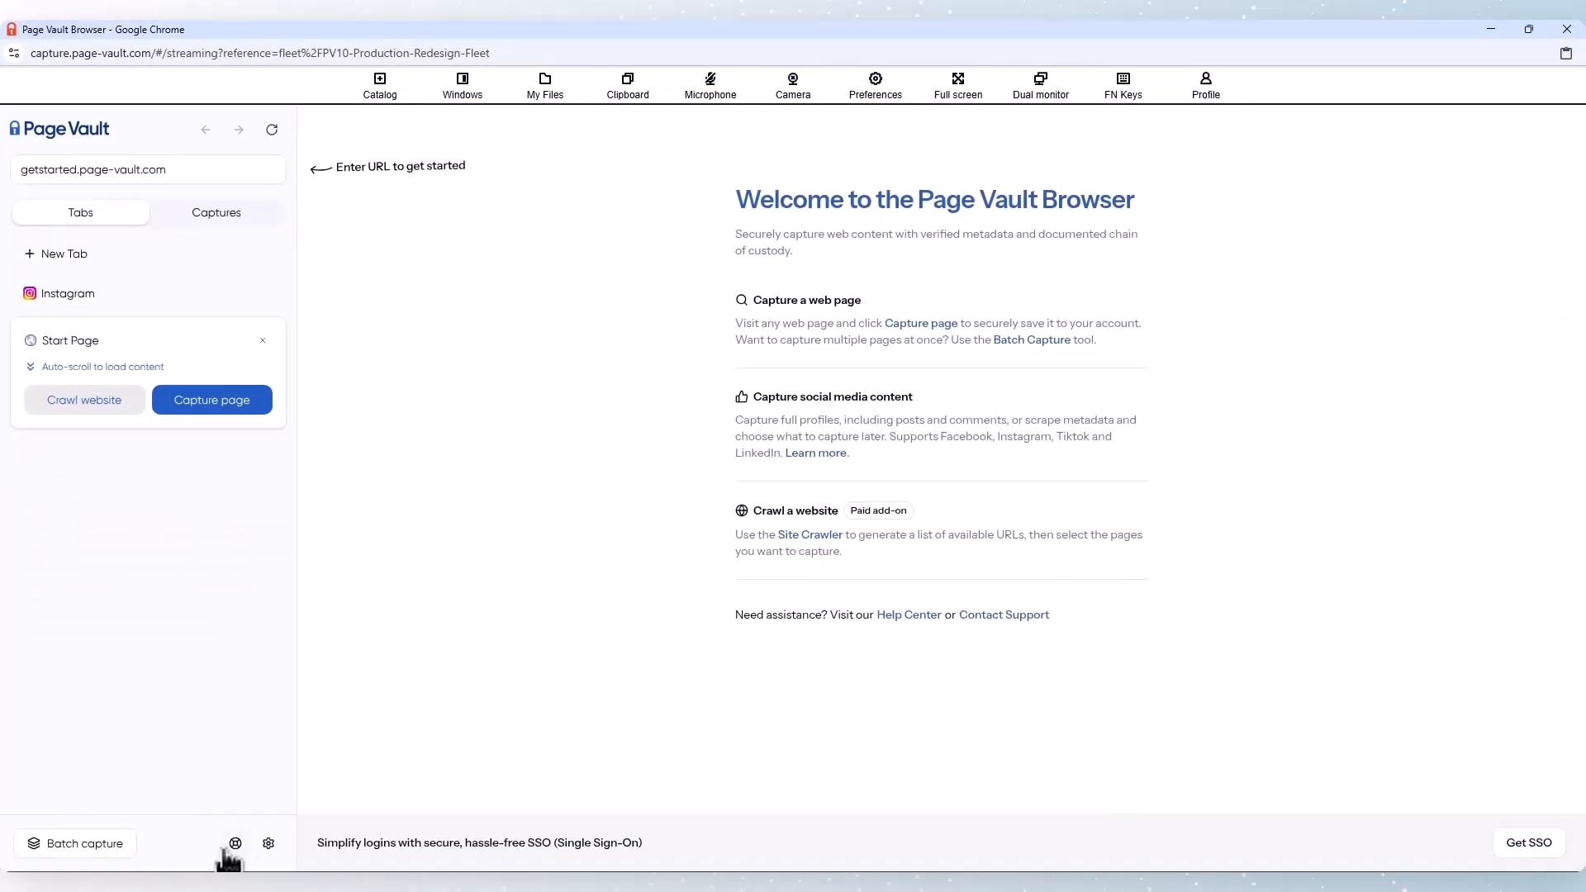
left_click(236, 844)
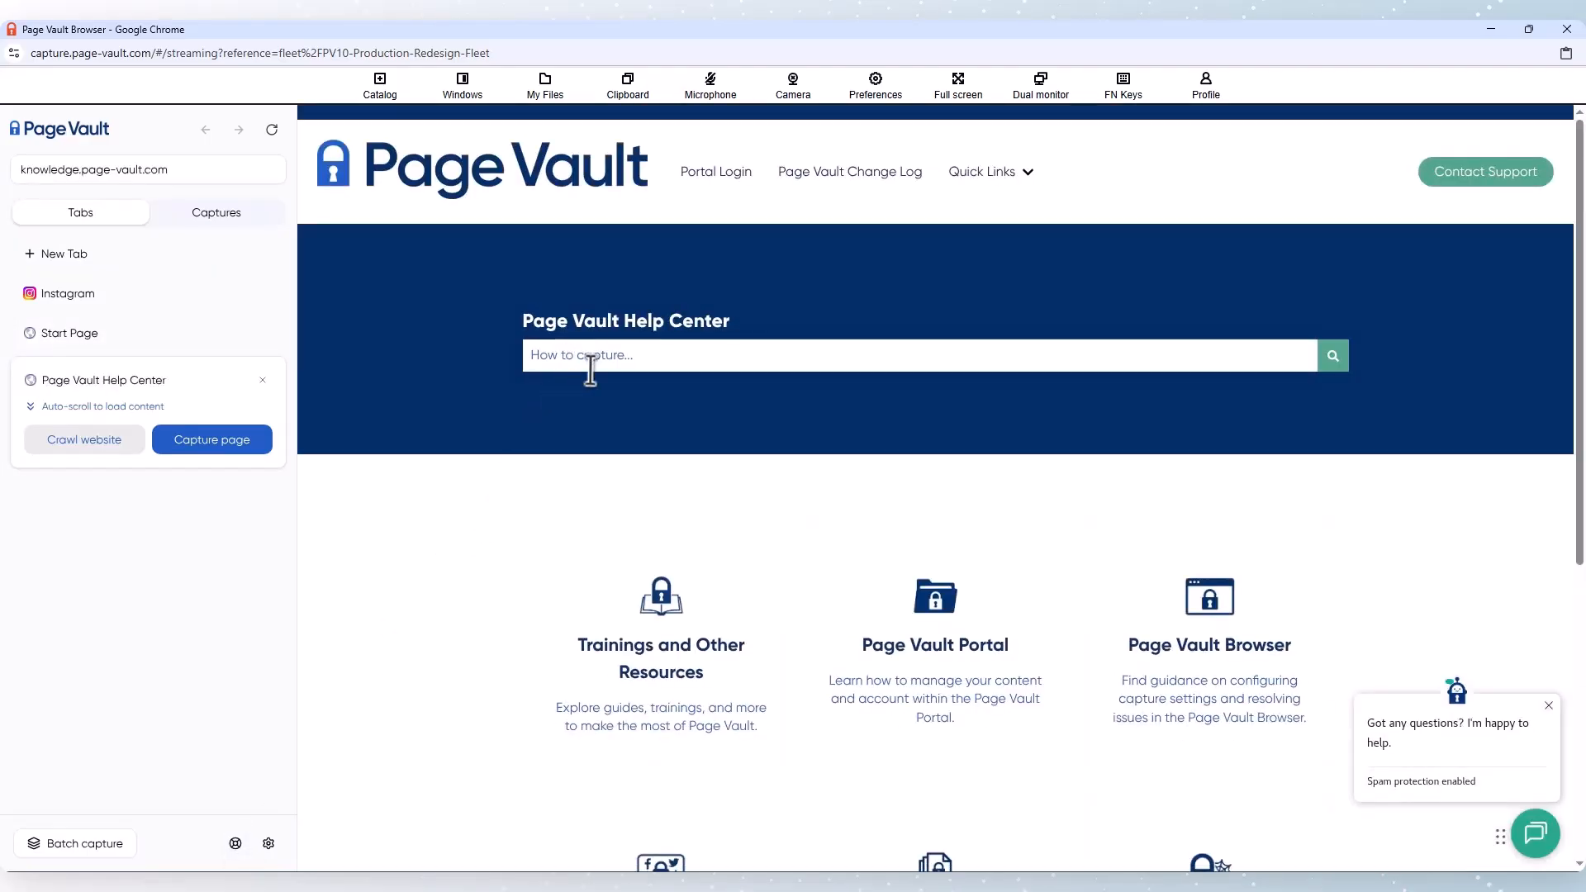
scroll(595, 376, "down", 1)
scroll(599, 383, "down", 2)
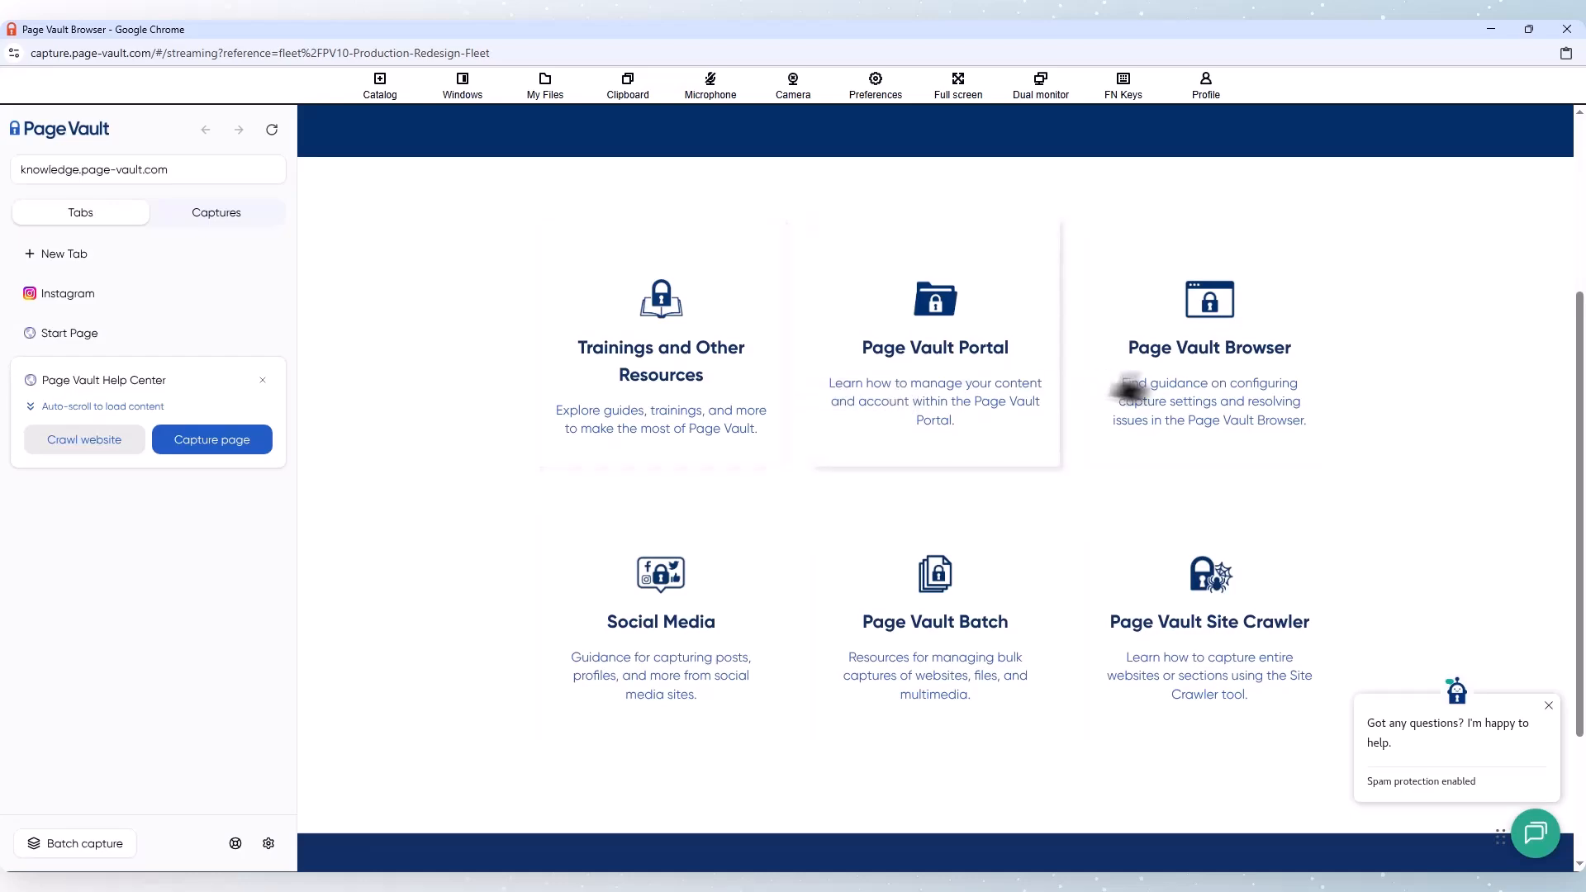